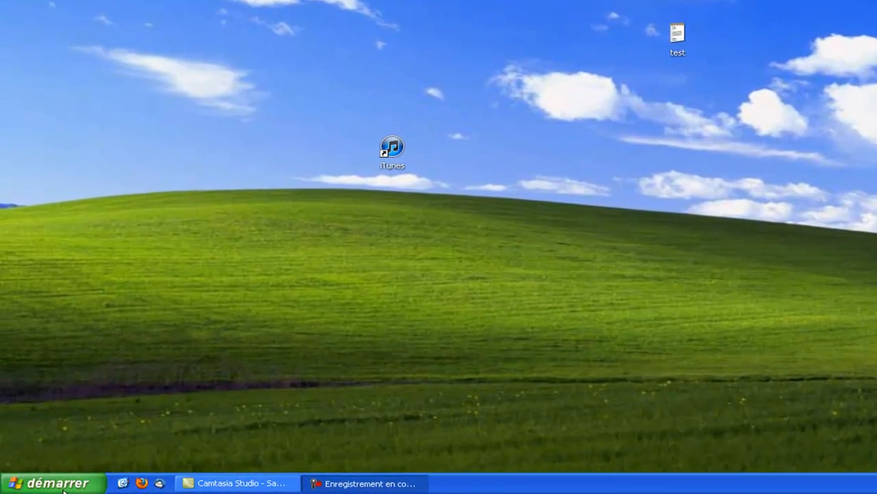
Open Computer Management for this PC, maximize its window and display Disk Management
{"action": "left_click", "coordinate": [63, 490]}
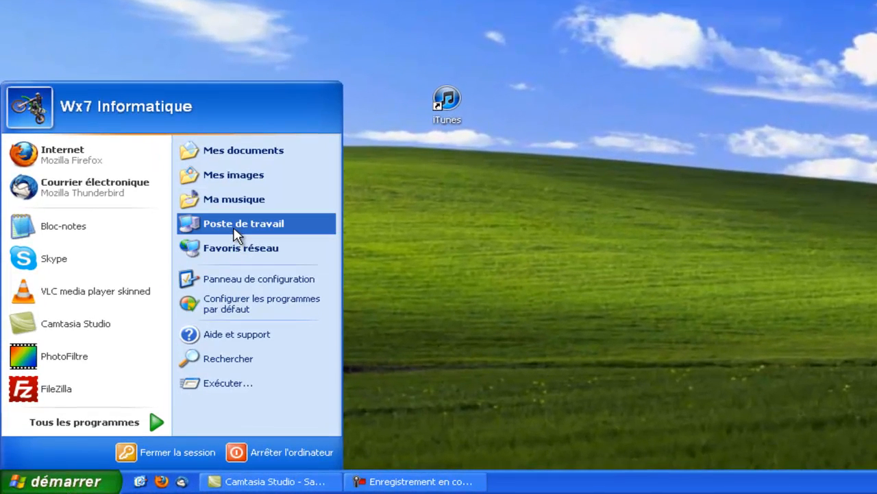
{"action": "right_click", "coordinate": [237, 235]}
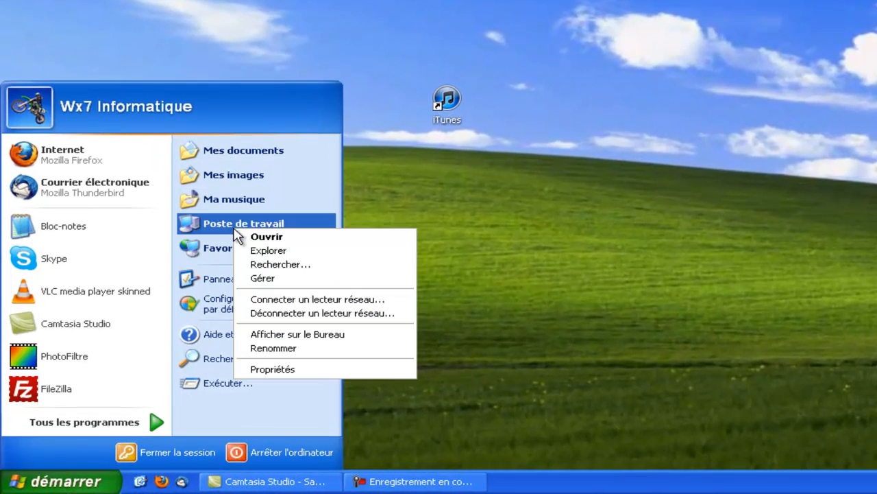
{"action": "left_click", "coordinate": [366, 279]}
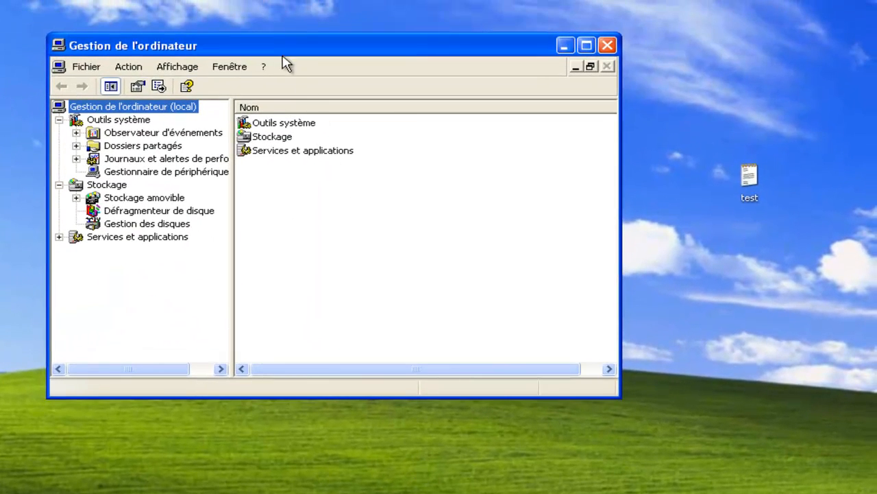
{"action": "left_click_drag", "start_coordinate": [269, 40], "coordinate": [540, 165]}
{"action": "left_click", "coordinate": [859, 169]}
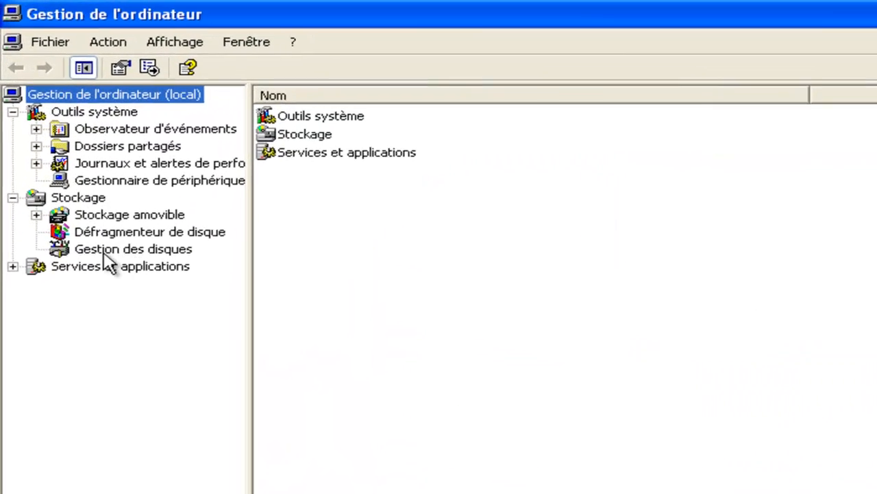
{"action": "left_click", "coordinate": [107, 250]}
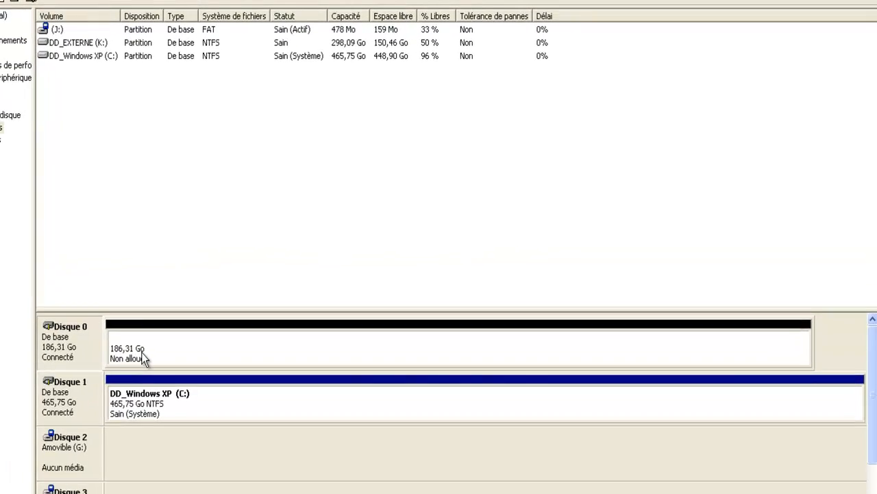
Compare the unallocated Disque 0 and the DD_Windows XP (C:) disk with the drives listed in Poste de travail
{"action": "left_click", "coordinate": [153, 369]}
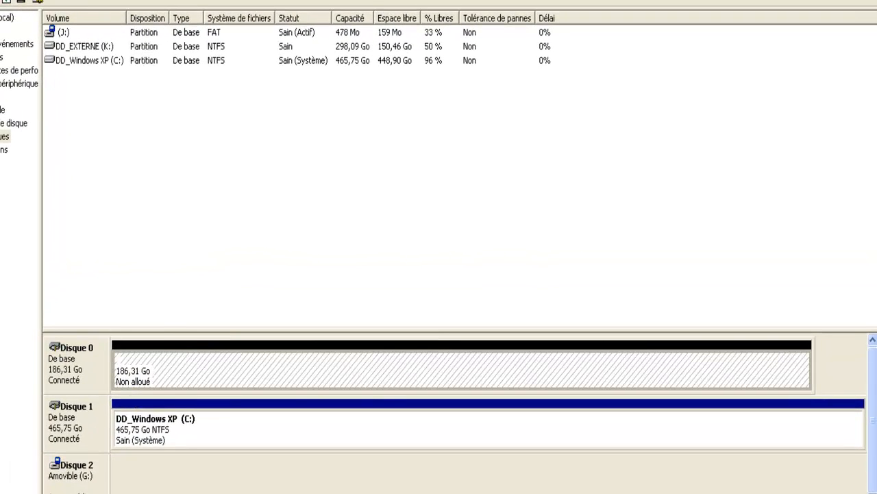
{"action": "left_click", "coordinate": [1, 492]}
{"action": "left_click", "coordinate": [110, 414]}
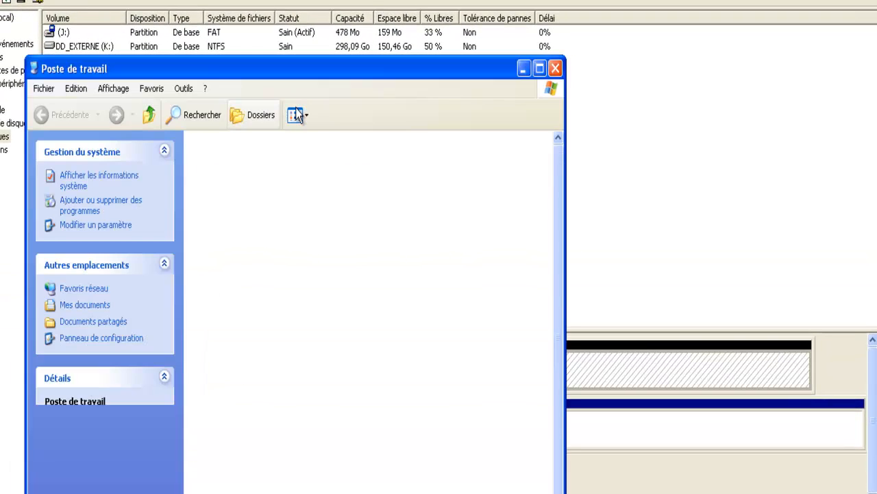
{"action": "left_click_drag", "start_coordinate": [454, 265], "coordinate": [249, 279]}
{"action": "left_click", "coordinate": [474, 294]}
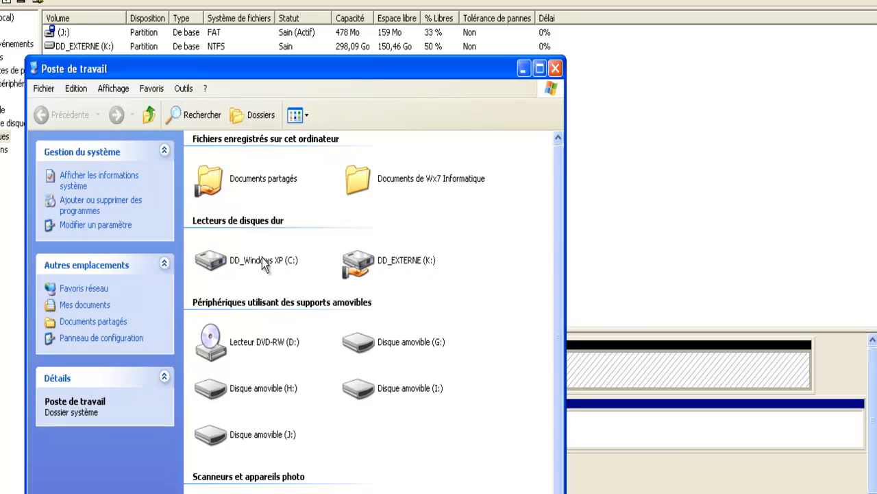
{"action": "left_click", "coordinate": [241, 269]}
{"action": "left_click", "coordinate": [555, 68]}
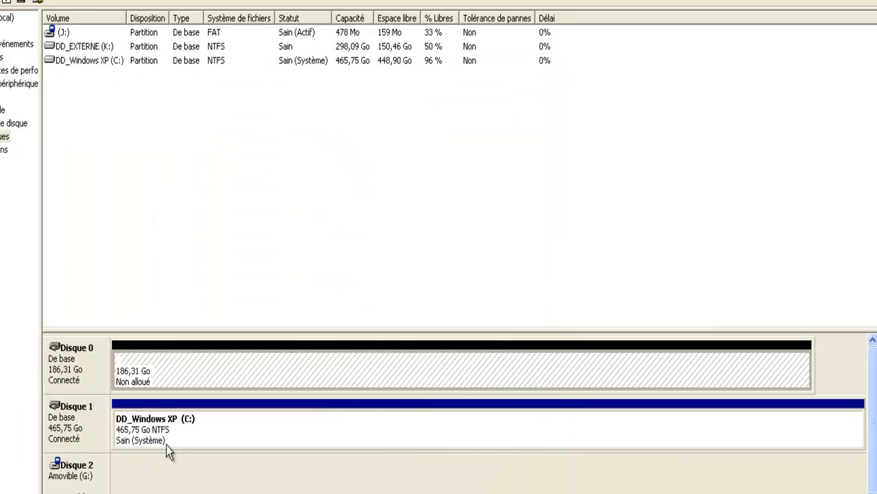
{"action": "left_click", "coordinate": [157, 440]}
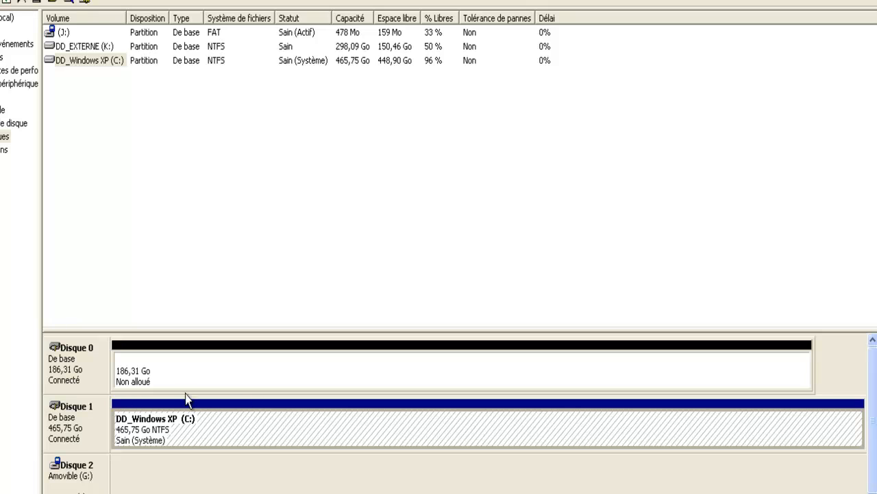
{"action": "left_click", "coordinate": [216, 357]}
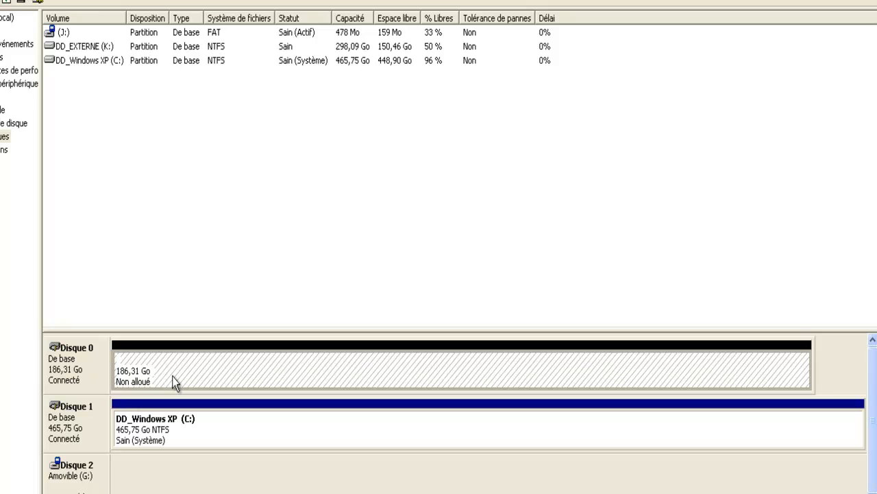
Start a new partition in the unallocated space of Disque 0, with the type Partition principale
{"action": "left_click", "coordinate": [818, 367]}
{"action": "left_click", "coordinate": [180, 380]}
{"action": "right_click", "coordinate": [177, 373]}
{"action": "left_click", "coordinate": [225, 380]}
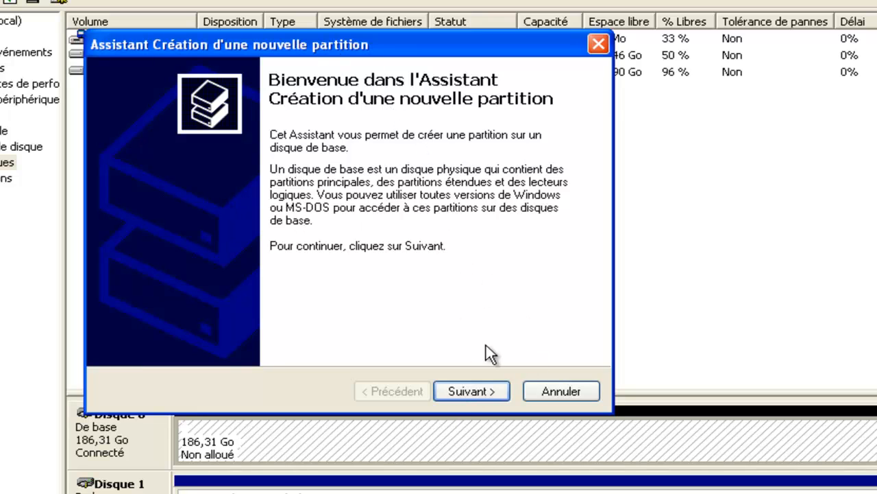
{"action": "left_click", "coordinate": [467, 394]}
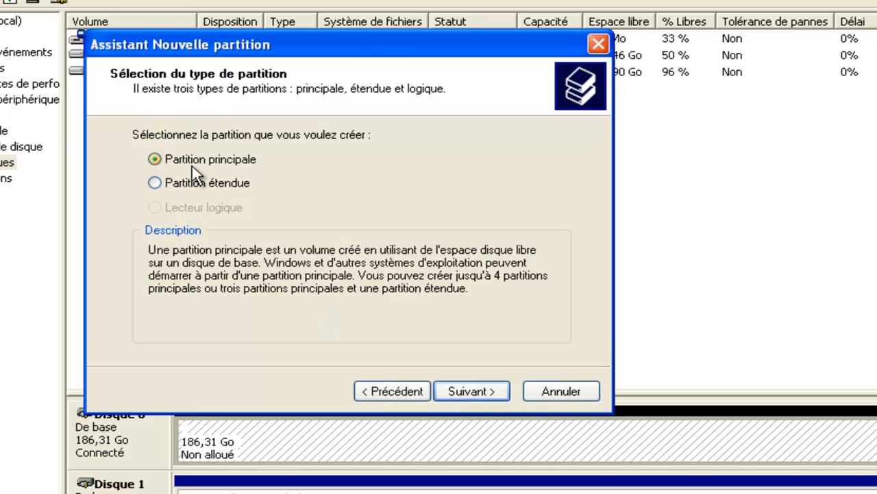
{"action": "left_click", "coordinate": [480, 392]}
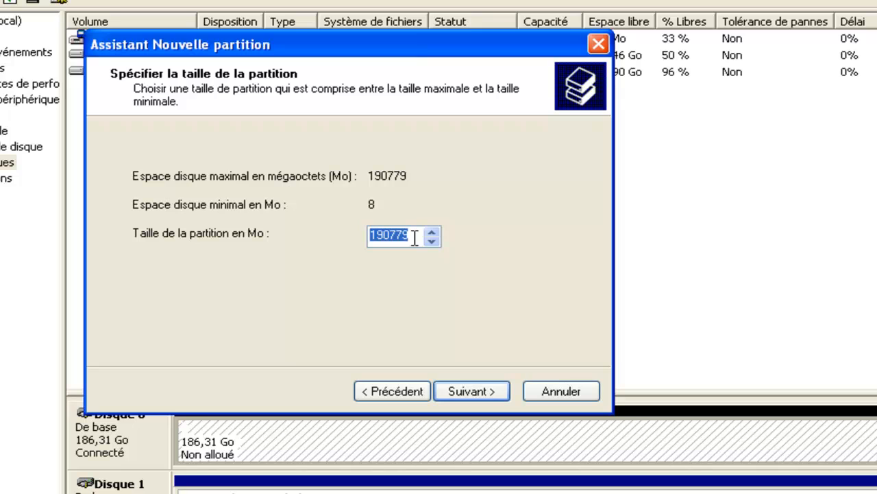
Set the partition size to 47694 Mo and assign it the drive letter E
{"action": "type", "text": "47694"}
{"action": "left_click", "coordinate": [478, 394]}
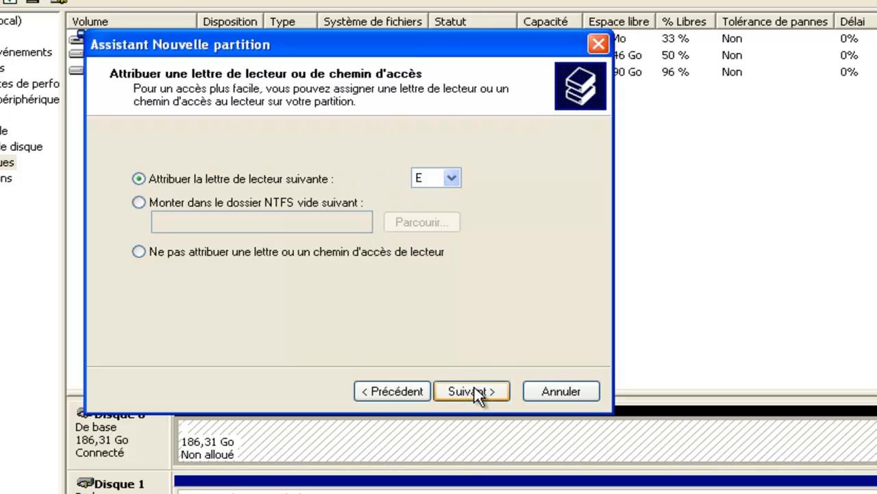
{"action": "left_click", "coordinate": [446, 179]}
{"action": "left_click", "coordinate": [443, 192]}
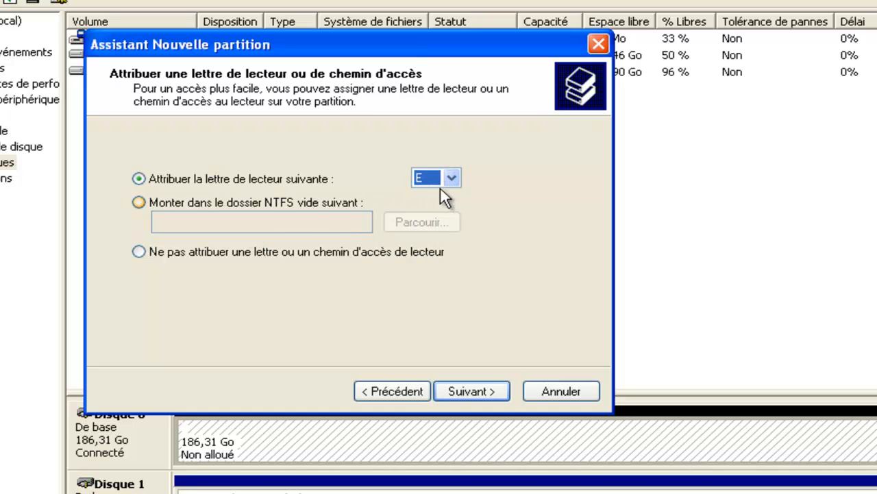
{"action": "left_click", "coordinate": [491, 395]}
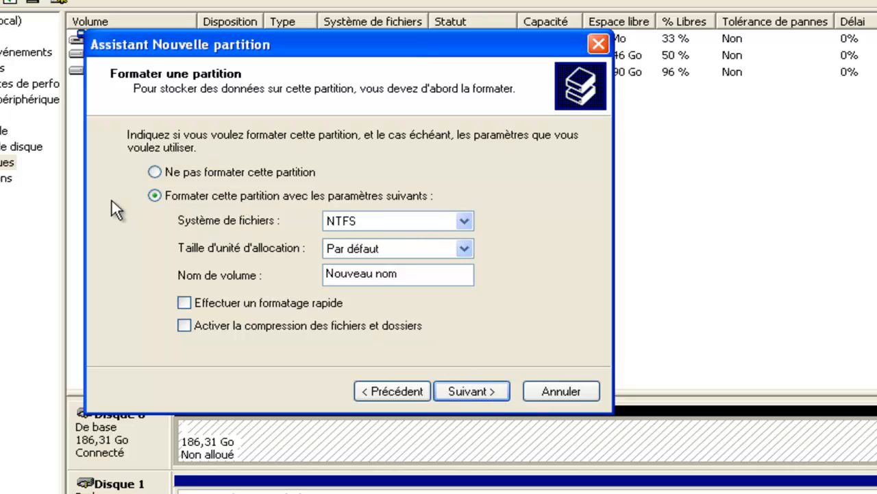
Choose NTFS as the file system and Par défaut as the allocation unit size for the partition
{"action": "left_click", "coordinate": [364, 223]}
{"action": "left_click", "coordinate": [343, 236]}
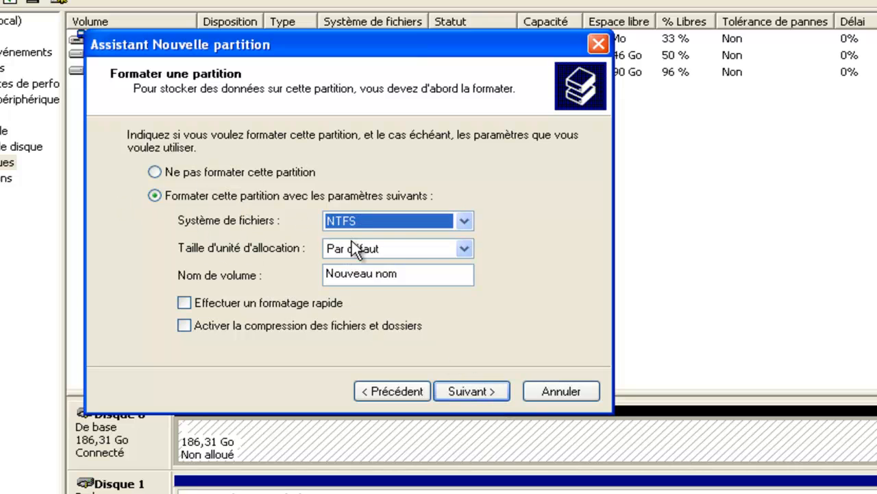
{"action": "left_click", "coordinate": [462, 220]}
{"action": "left_click", "coordinate": [463, 219]}
{"action": "left_click", "coordinate": [464, 249]}
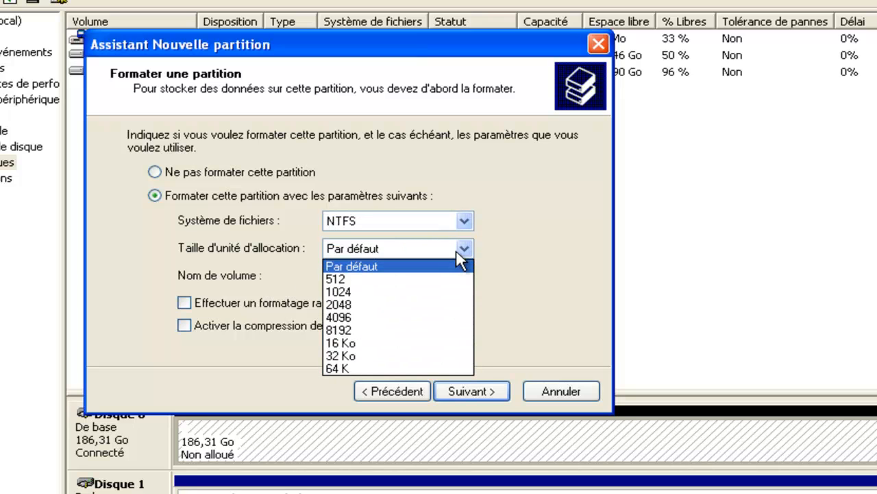
{"action": "left_click", "coordinate": [352, 268]}
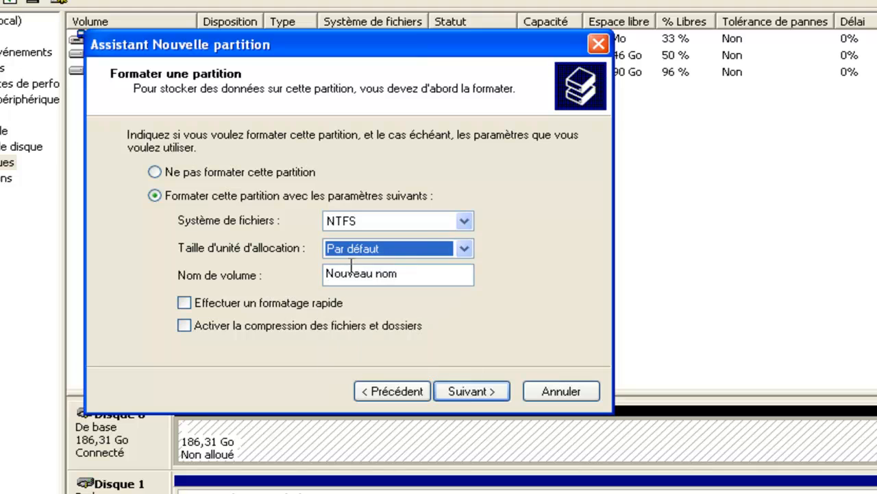
Name the volume PP_OS, enable quick formatting and proceed to the partition summary
{"action": "key", "text": "Tab"}
{"action": "key", "text": "BackSpace"}
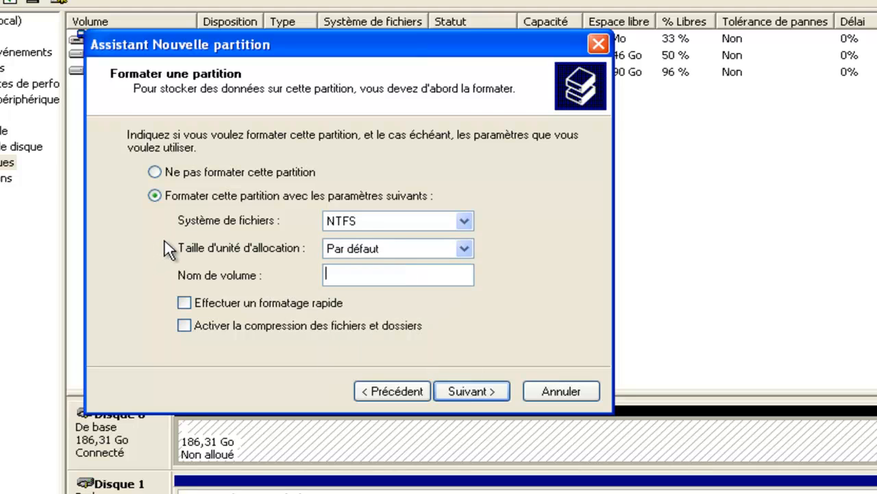
{"action": "type", "text": "OS"}
{"action": "key", "text": "BackSpace"}
{"action": "key", "text": "BackSpace"}
{"action": "key", "text": "BackSpace"}
{"action": "type", "text": "PP_OS"}
{"action": "left_click", "coordinate": [225, 308]}
{"action": "left_click", "coordinate": [469, 388]}
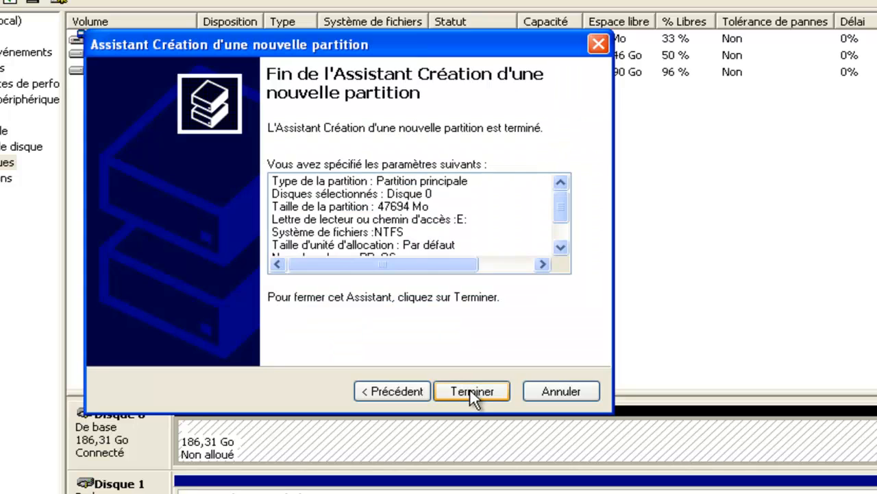
Review the summary of the chosen partition settings and finish creating the partition
{"action": "scroll", "coordinate": [559, 214], "scroll_direction": "down", "scroll_amount": 2}
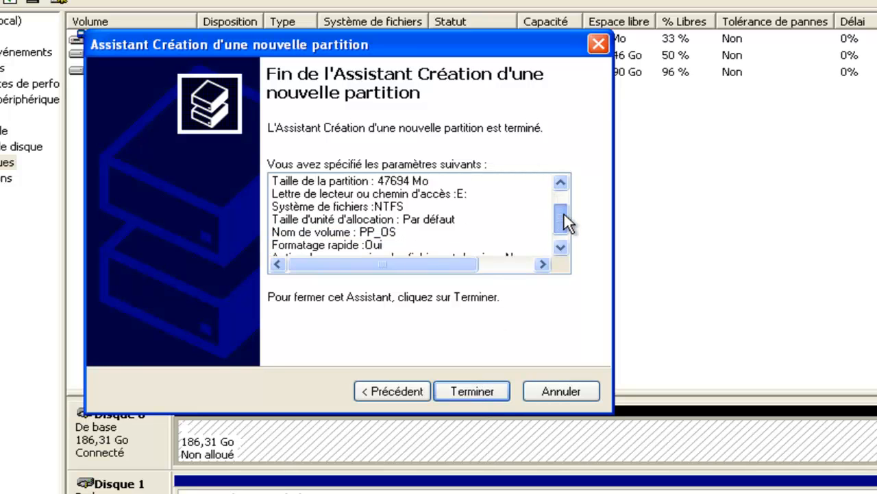
{"action": "scroll", "coordinate": [563, 241], "scroll_direction": "up", "scroll_amount": 1}
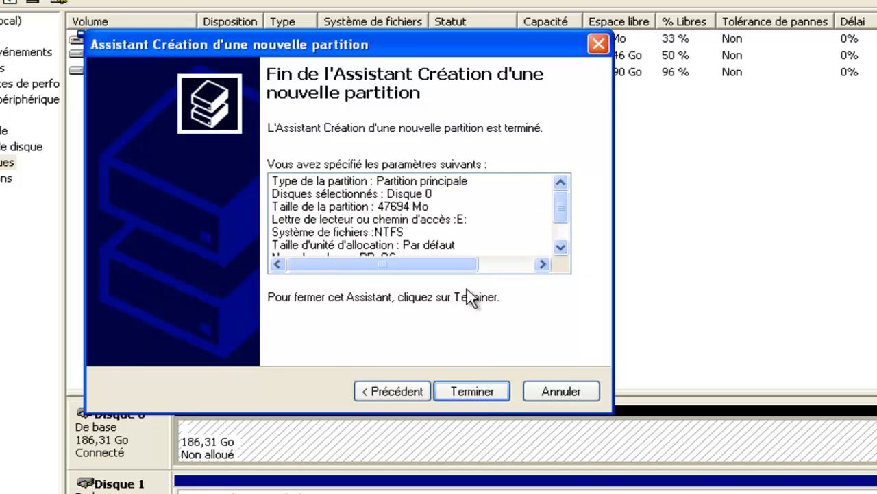
{"action": "left_click", "coordinate": [473, 391]}
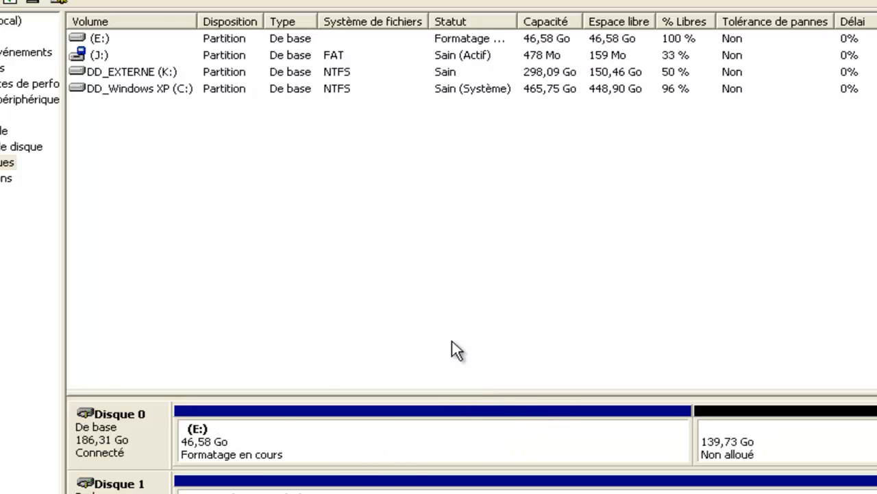
Inspect the new PP_OS (E:) partition on Disque 0 and open its drive from Poste de travail
{"action": "left_click", "coordinate": [177, 422]}
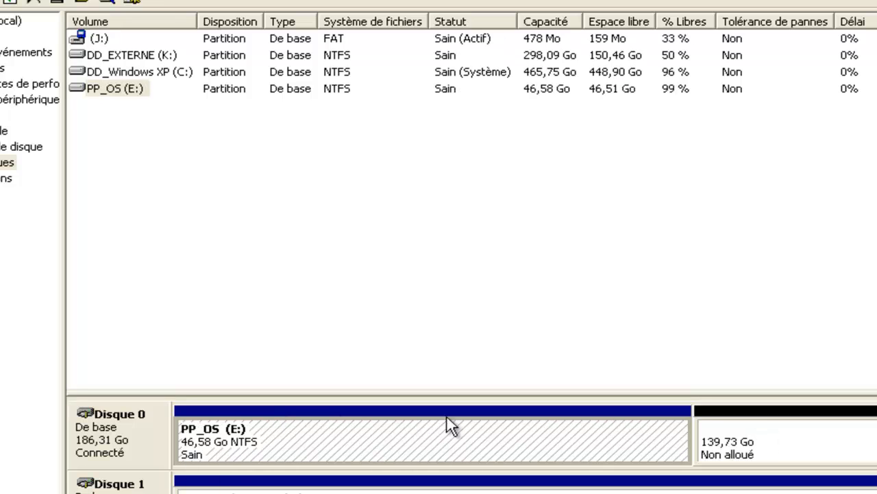
{"action": "left_click", "coordinate": [829, 452]}
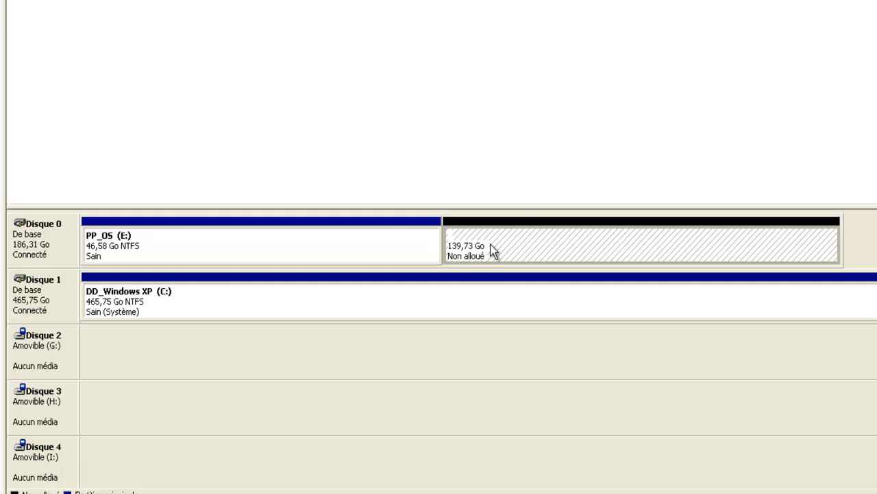
{"action": "left_click", "coordinate": [382, 491]}
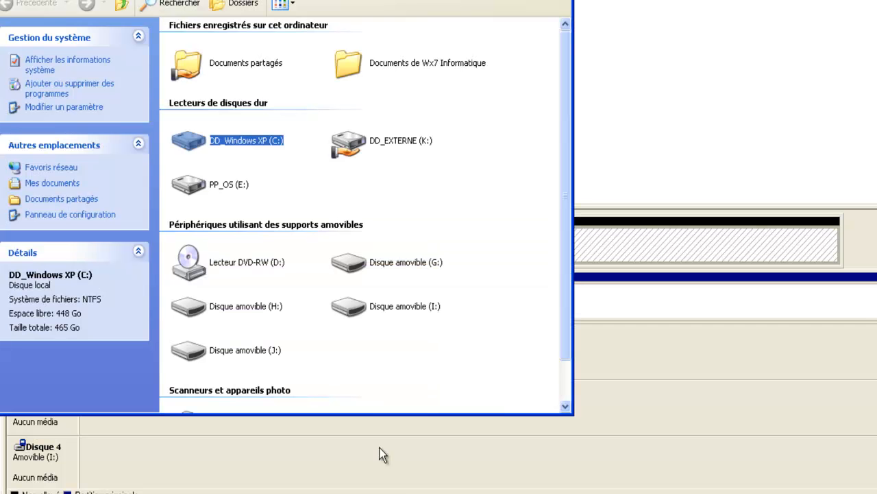
{"action": "left_click", "coordinate": [396, 185]}
{"action": "left_click", "coordinate": [220, 188]}
{"action": "left_click", "coordinate": [283, 195]}
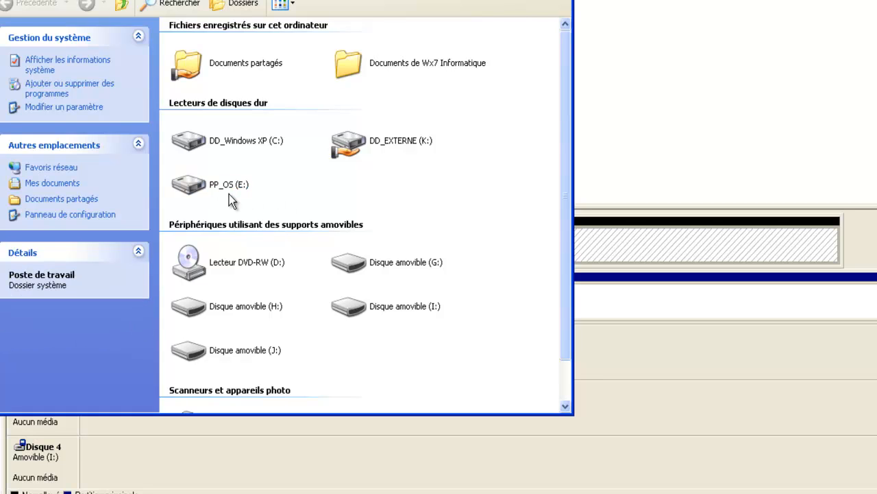
{"action": "double_click", "coordinate": [228, 189]}
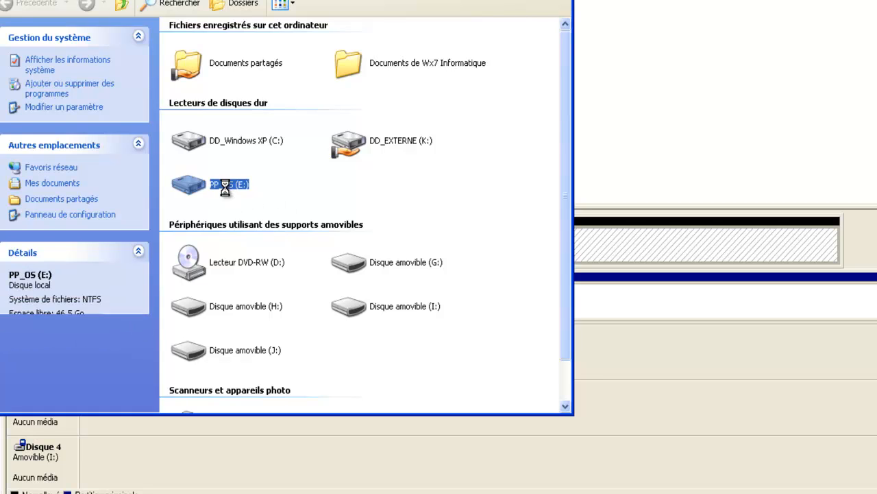
{"action": "left_click", "coordinate": [28, 3]}
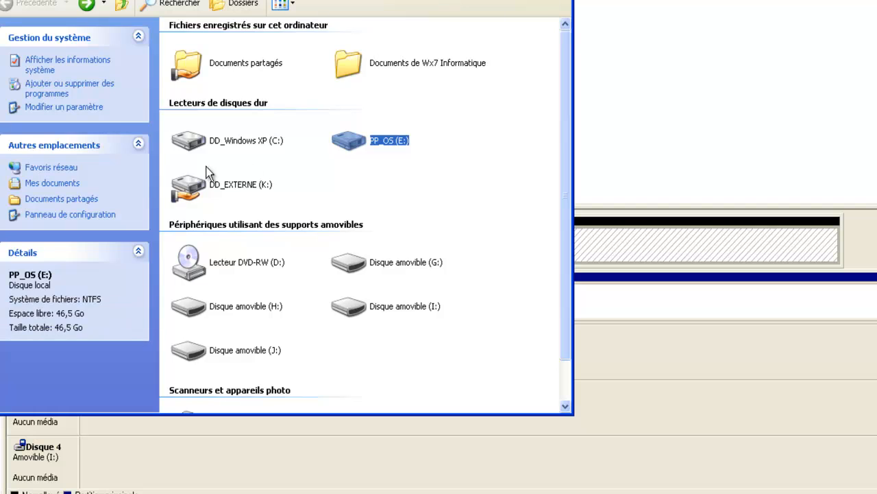
{"action": "double_click", "coordinate": [336, 140]}
{"action": "right_click", "coordinate": [249, 102]}
{"action": "left_click", "coordinate": [240, 493]}
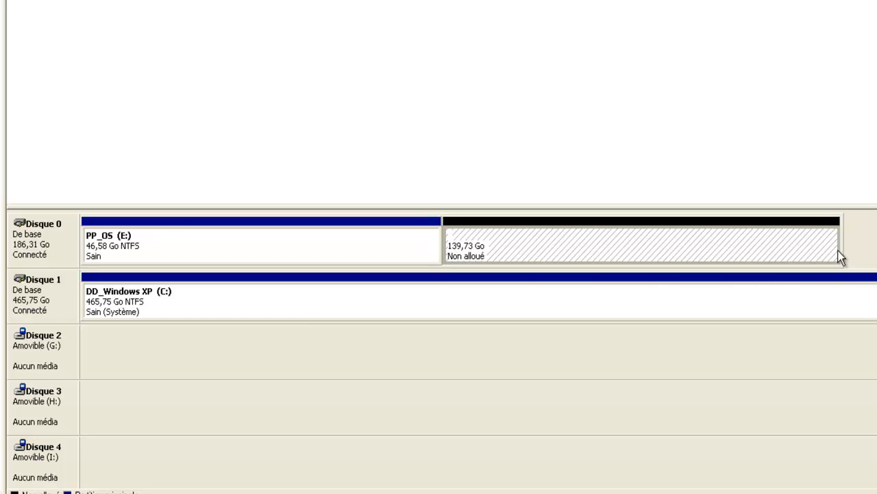
Create an extended partition in the unallocated space of Disque 0, using the full 143086 Mo
{"action": "right_click", "coordinate": [490, 250]}
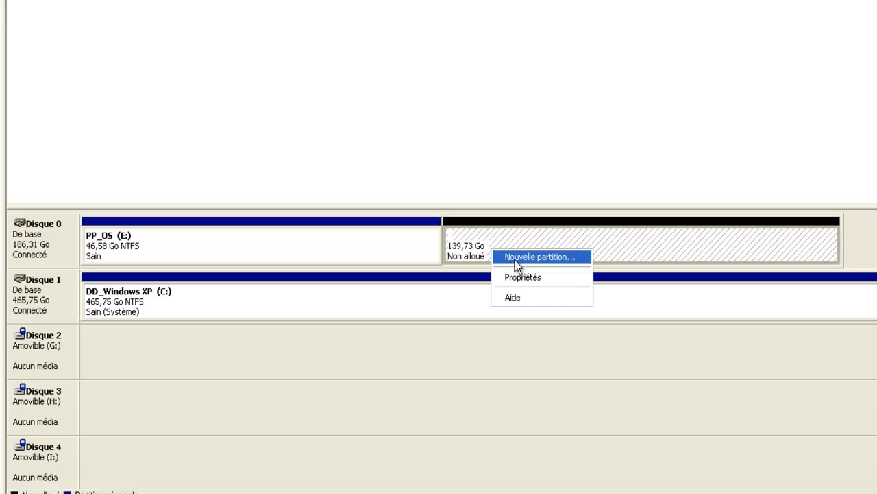
{"action": "left_click", "coordinate": [514, 258]}
{"action": "left_click", "coordinate": [293, 206]}
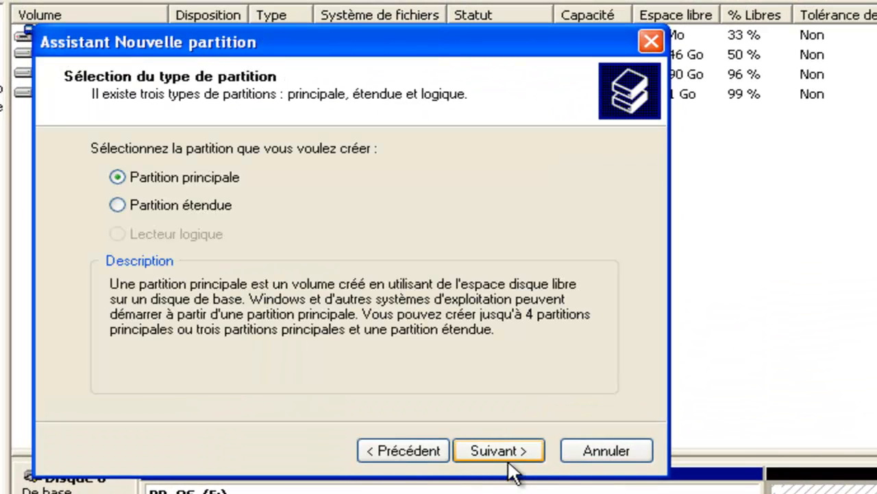
{"action": "left_click", "coordinate": [193, 206]}
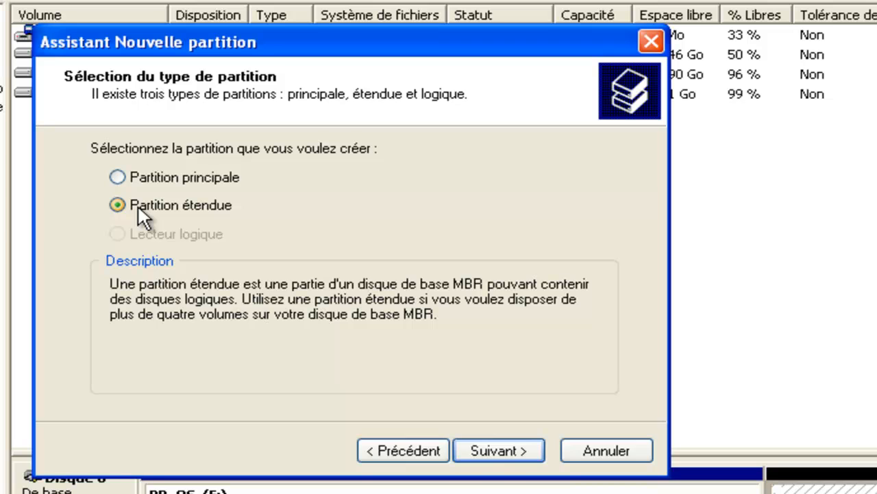
{"action": "left_click", "coordinate": [498, 451]}
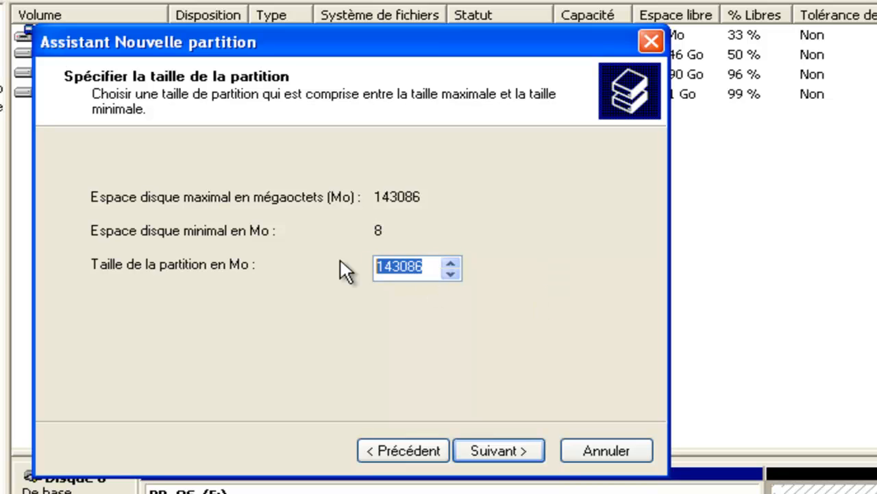
{"action": "left_click", "coordinate": [505, 457]}
{"action": "left_click", "coordinate": [440, 423]}
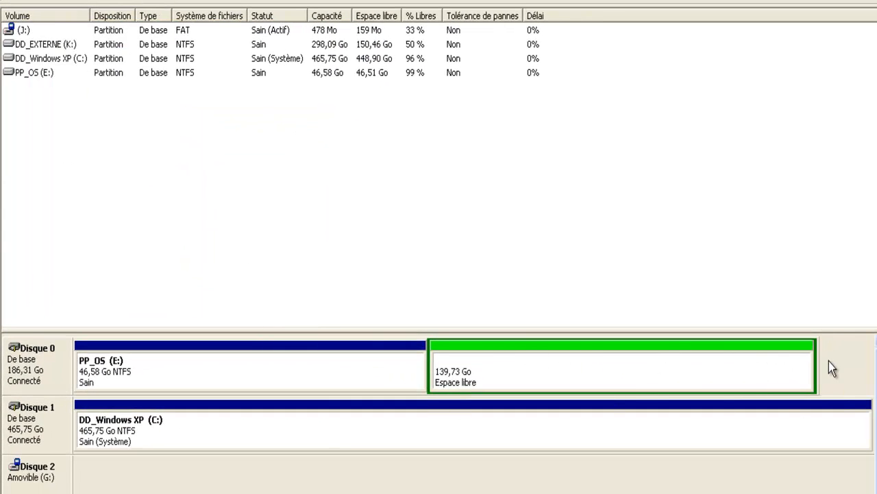
Start a new logical drive in the free space of the extended partition on Disque 0 and proceed to its size setting
{"action": "left_click", "coordinate": [464, 379]}
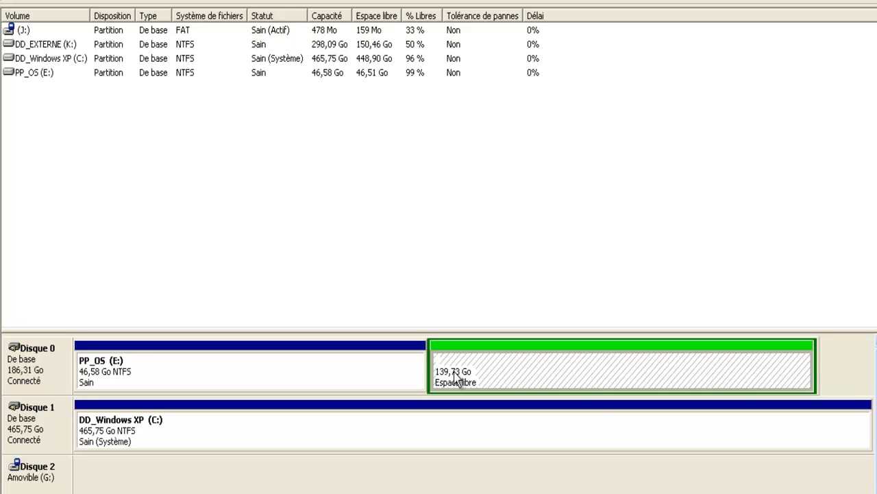
{"action": "right_click", "coordinate": [455, 372]}
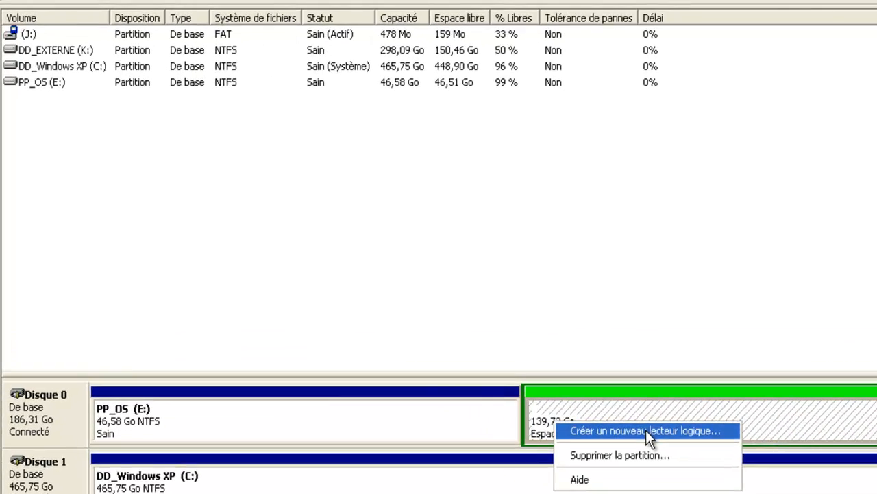
{"action": "left_click", "coordinate": [494, 381]}
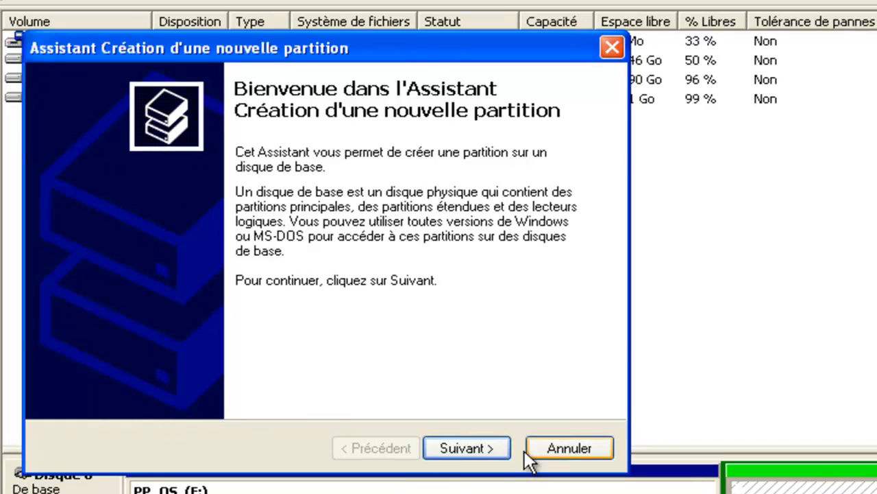
{"action": "left_click", "coordinate": [500, 455]}
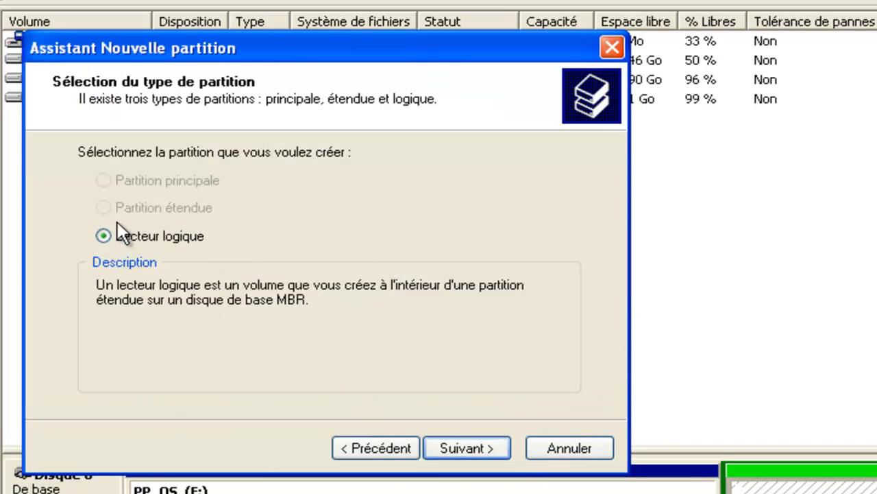
{"action": "left_click", "coordinate": [461, 449]}
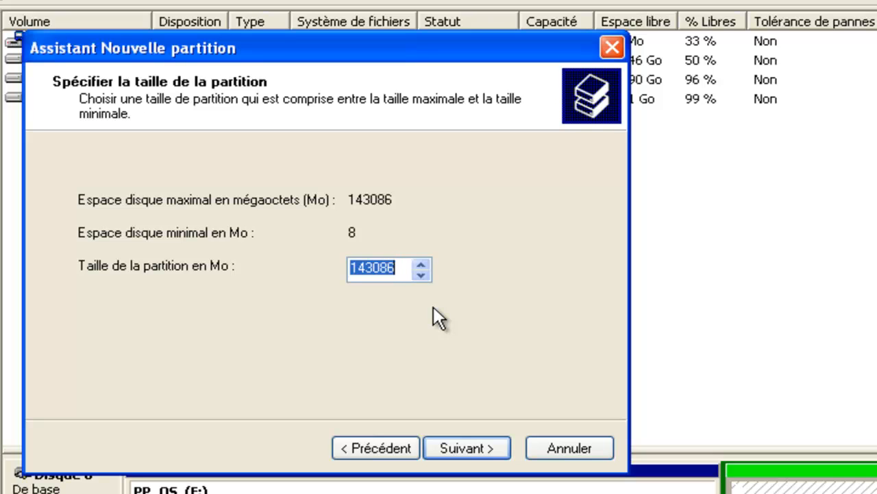
Set the logical drive's size to 71543 Mo and accept drive letter F
{"action": "type", "text": "714"}
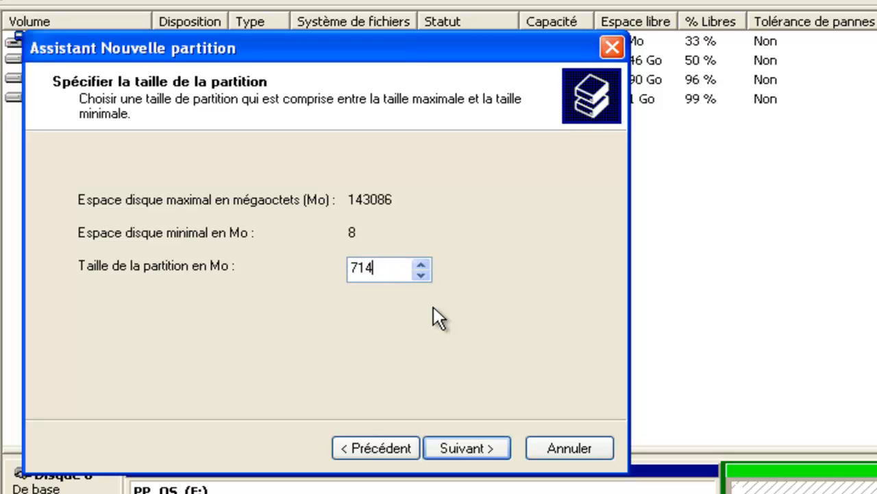
{"action": "key", "text": "BackSpace"}
{"action": "type", "text": "543"}
{"action": "left_click", "coordinate": [468, 450]}
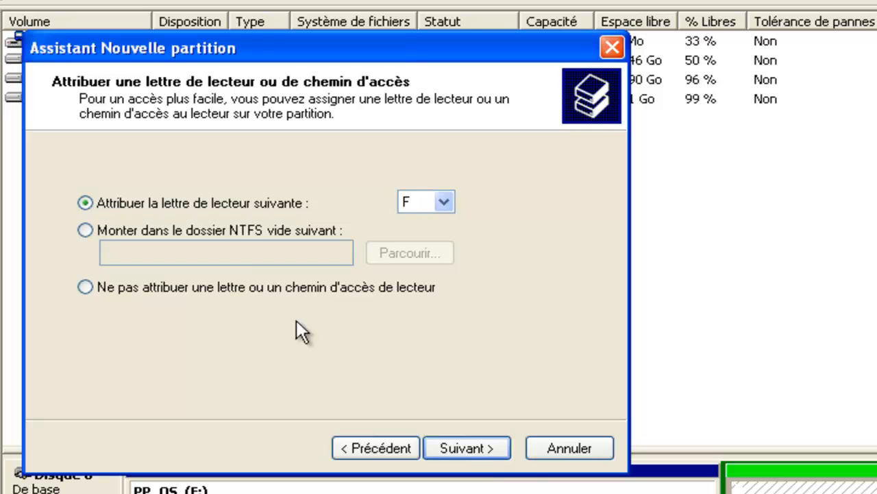
{"action": "left_click", "coordinate": [450, 450]}
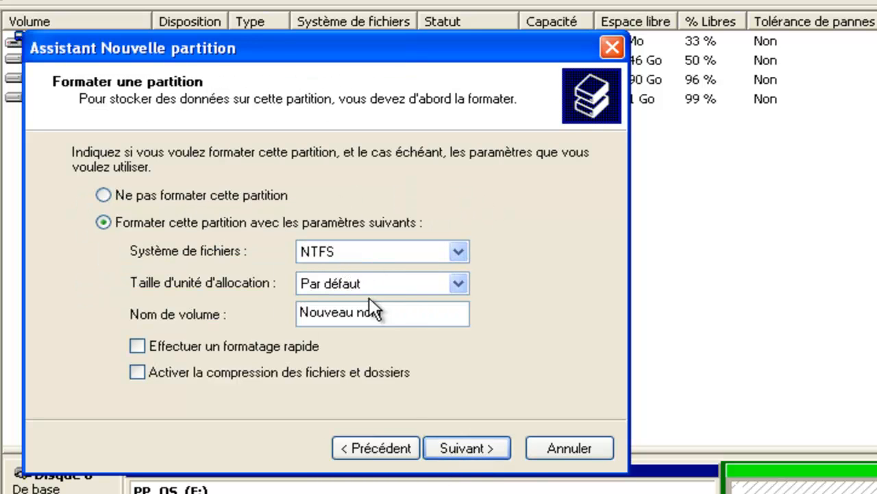
Name the NTFS volume IMAGES, enable quick formatting and finish creating the logical drive
{"action": "left_click_drag", "start_coordinate": [380, 310], "coordinate": [242, 336]}
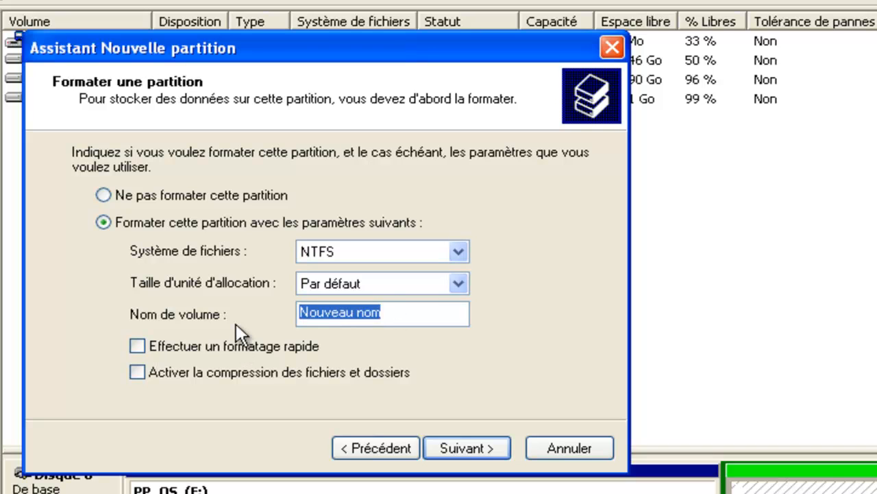
{"action": "type", "text": "IMAGES"}
{"action": "left_click", "coordinate": [168, 345]}
{"action": "left_click_drag", "start_coordinate": [374, 313], "coordinate": [288, 313]}
{"action": "left_click", "coordinate": [362, 310]}
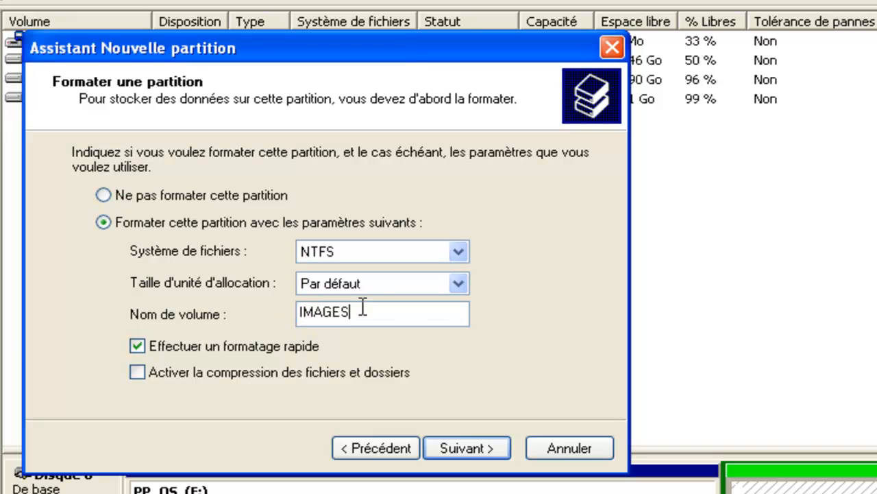
{"action": "left_click", "coordinate": [477, 449]}
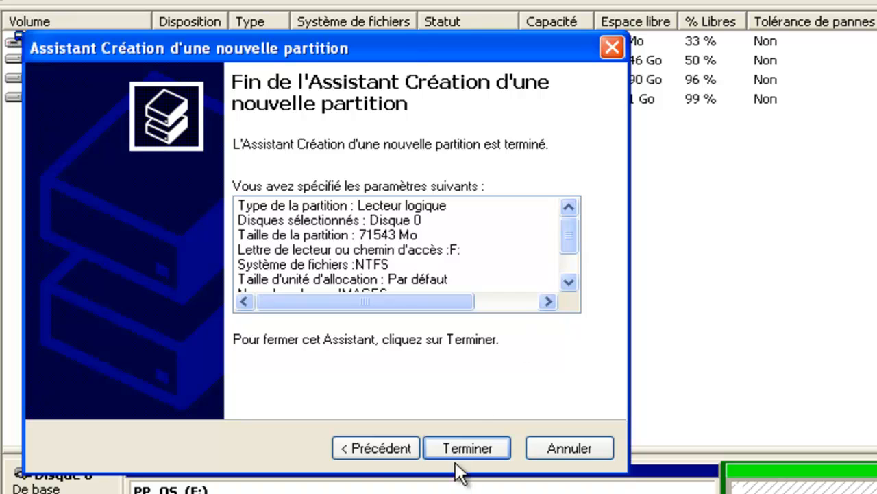
{"action": "left_click", "coordinate": [457, 449]}
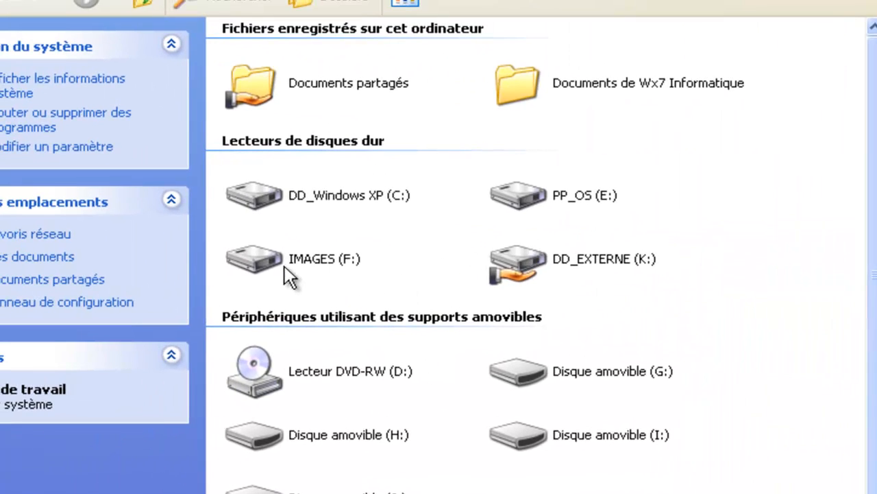
Check the new IMAGES (F:) drive in Poste de travail
{"action": "left_click", "coordinate": [311, 268]}
{"action": "left_click", "coordinate": [446, 270]}
{"action": "left_click", "coordinate": [304, 268]}
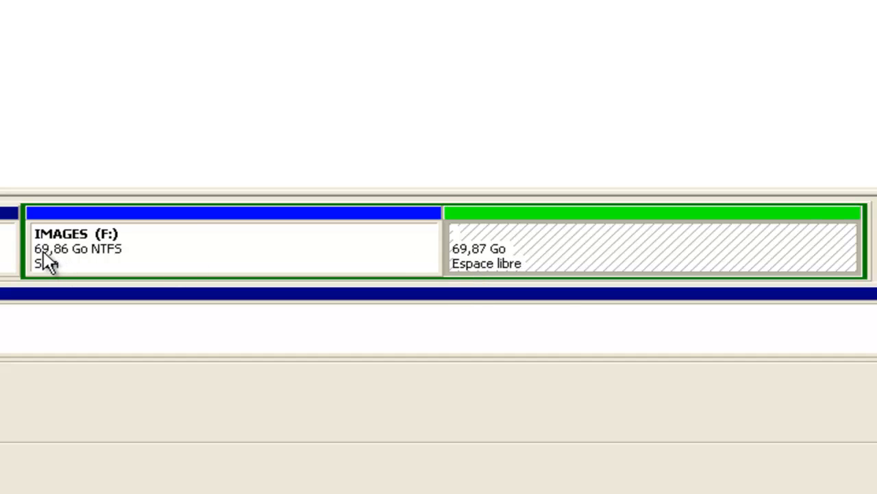
Start a second logical drive in the remaining free space beside IMAGES (F:) and proceed to its size setting
{"action": "right_click", "coordinate": [546, 242]}
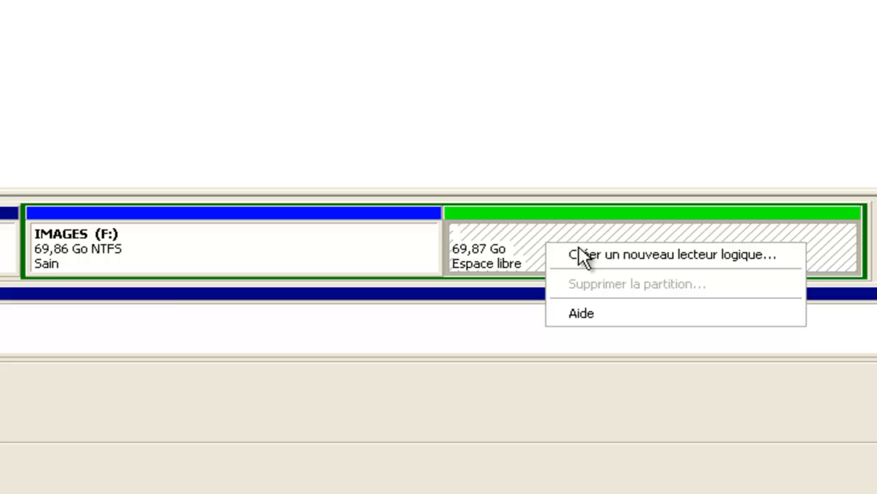
{"action": "left_click", "coordinate": [670, 256]}
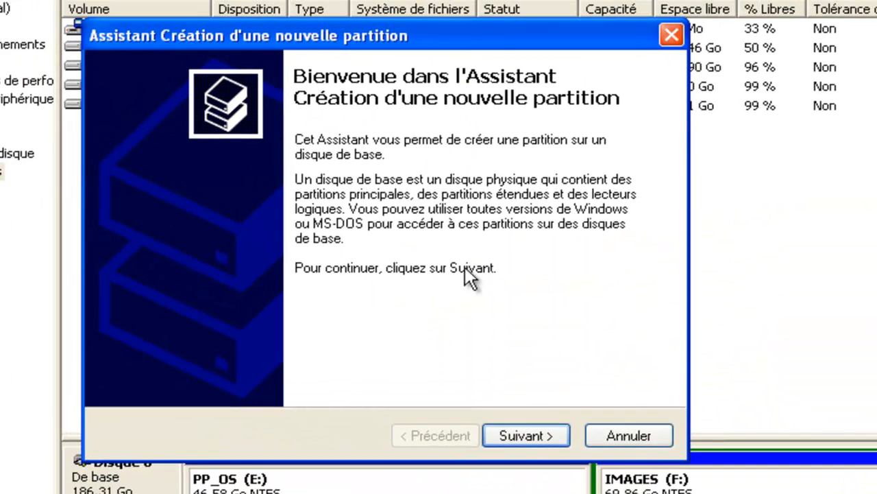
{"action": "left_click", "coordinate": [540, 436]}
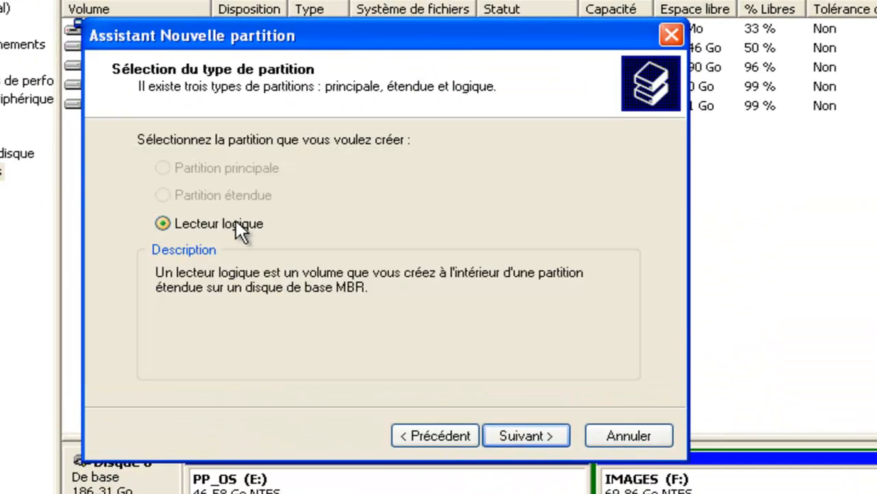
{"action": "left_click", "coordinate": [524, 435]}
Keep the maximum size of 71547 Mo for the second logical drive and accept drive letter L
{"action": "left_click", "coordinate": [458, 263]}
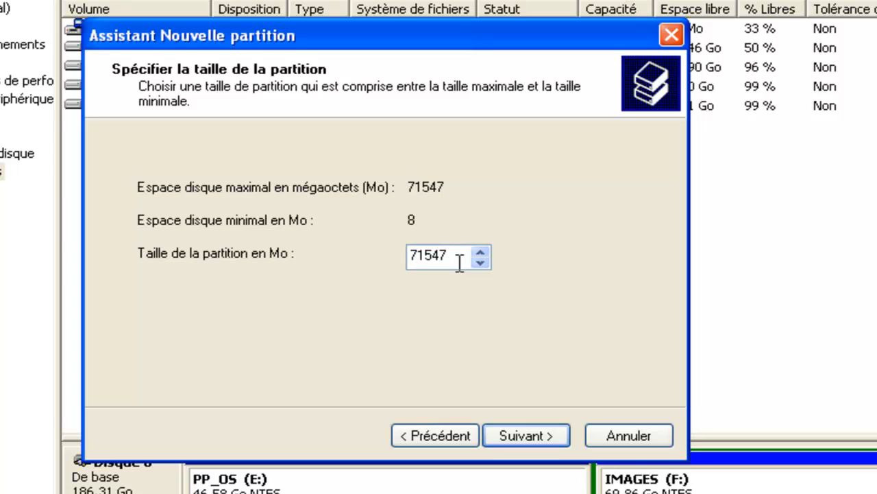
{"action": "left_click_drag", "start_coordinate": [448, 255], "coordinate": [359, 244]}
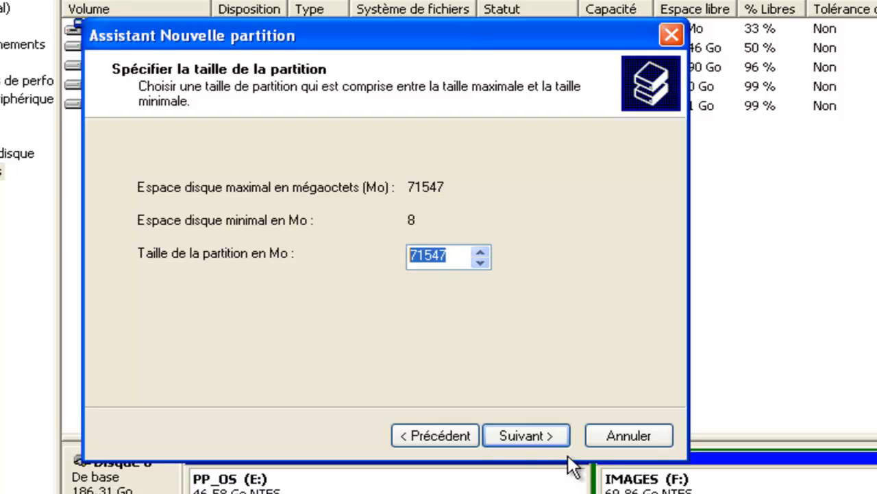
{"action": "left_click", "coordinate": [509, 436]}
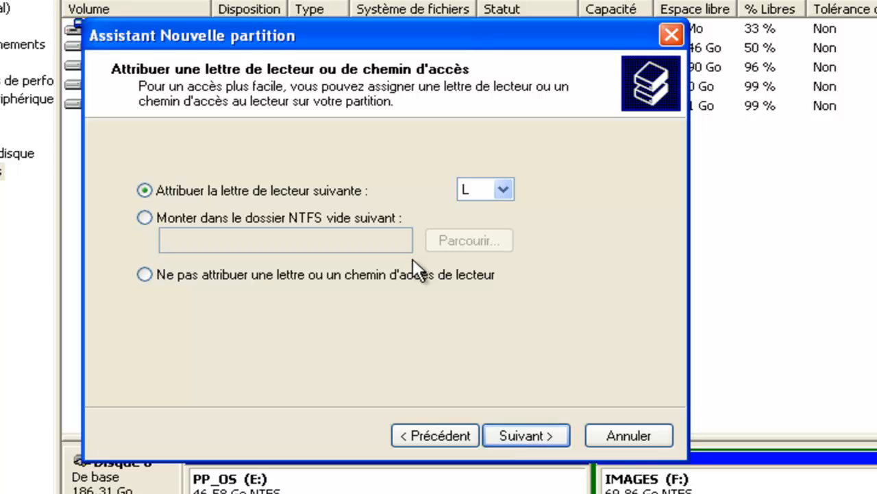
{"action": "left_click", "coordinate": [532, 435]}
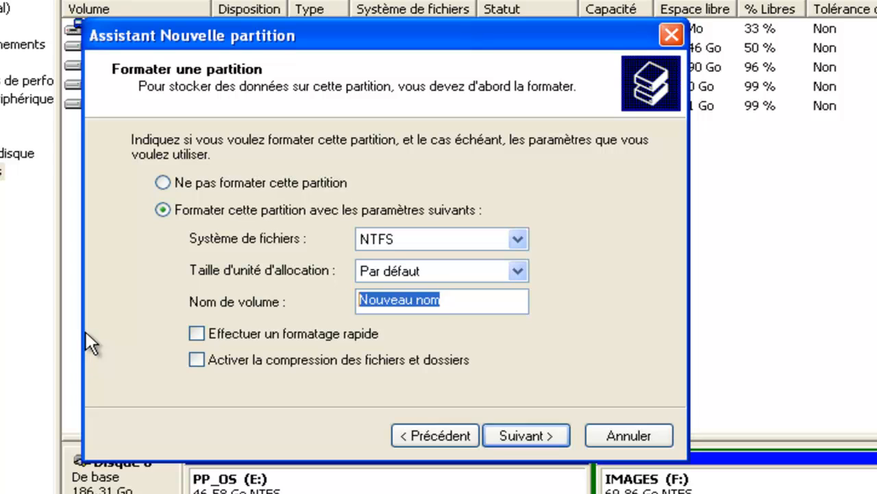
Name the second logical drive's volume LOGICIELS, enable quick formatting and finish creating it
{"action": "type", "text": "LOGICIELS"}
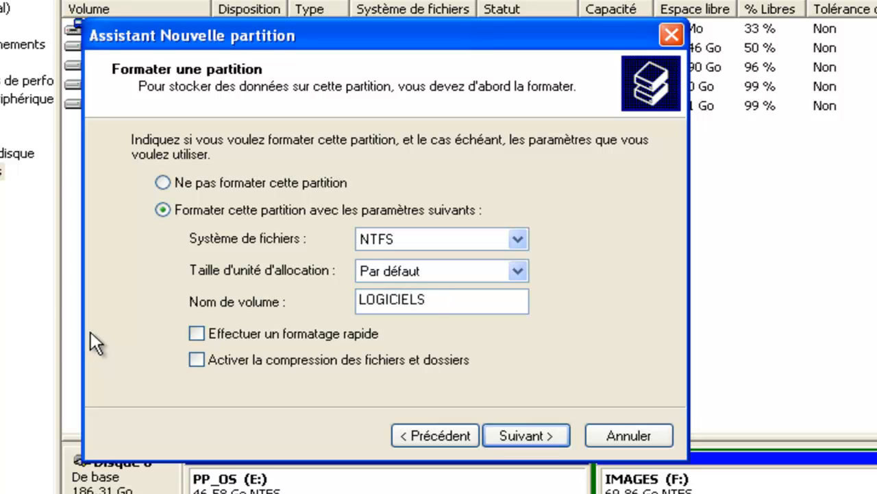
{"action": "left_click", "coordinate": [197, 333]}
{"action": "left_click", "coordinate": [521, 438]}
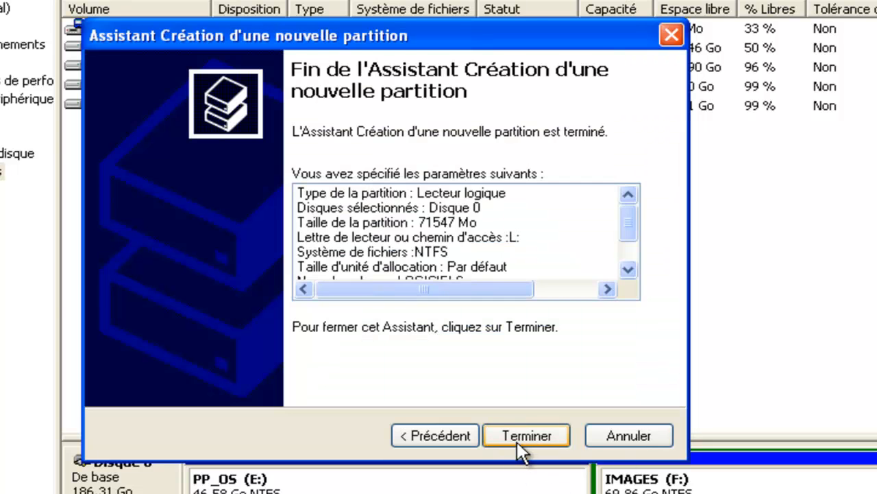
{"action": "left_click", "coordinate": [521, 440]}
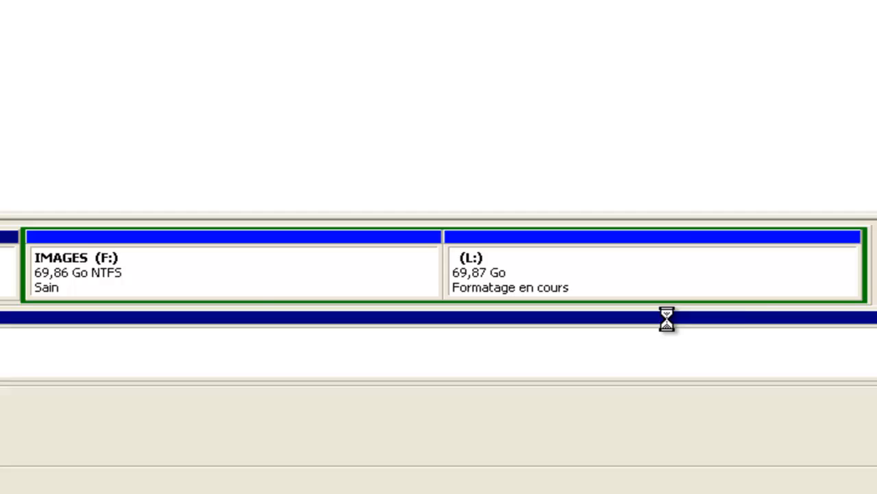
Inspect the IMAGES (F:), LOGICIELS (L:) and PP_OS (E:) partitions on Disque 0 in Disk Management
{"action": "left_click", "coordinate": [8, 274]}
{"action": "left_click", "coordinate": [210, 279]}
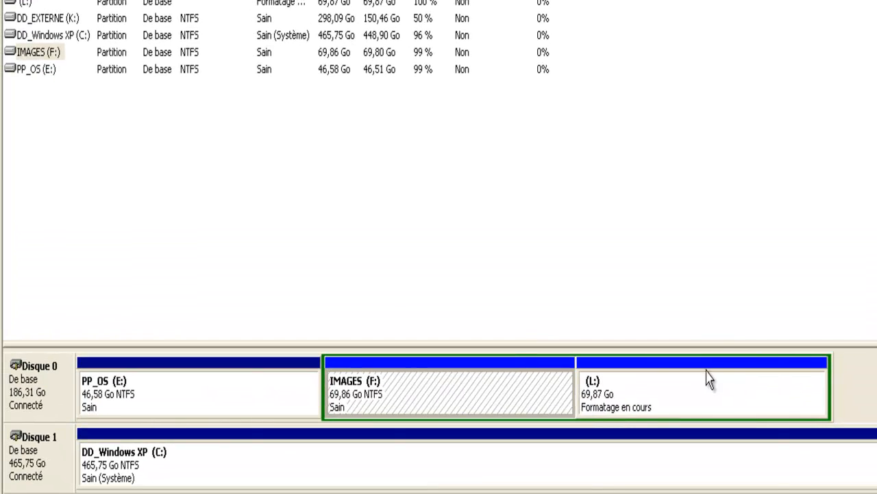
{"action": "left_click", "coordinate": [708, 379]}
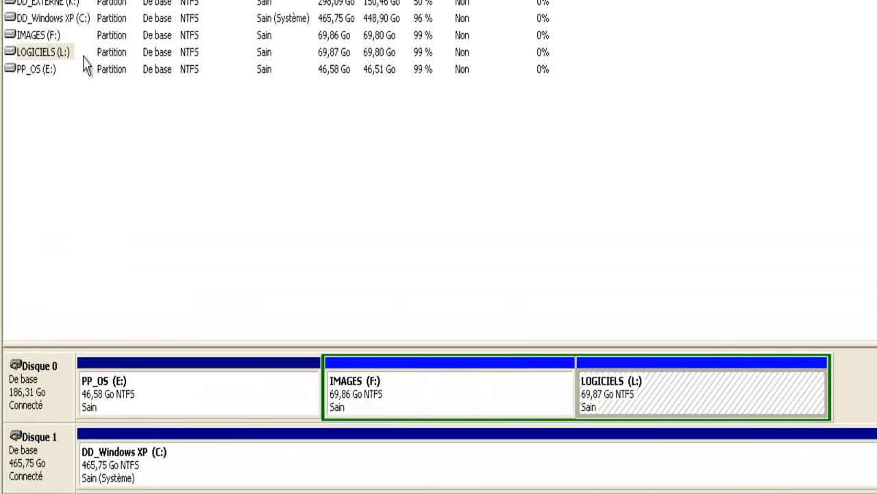
{"action": "left_click", "coordinate": [49, 52]}
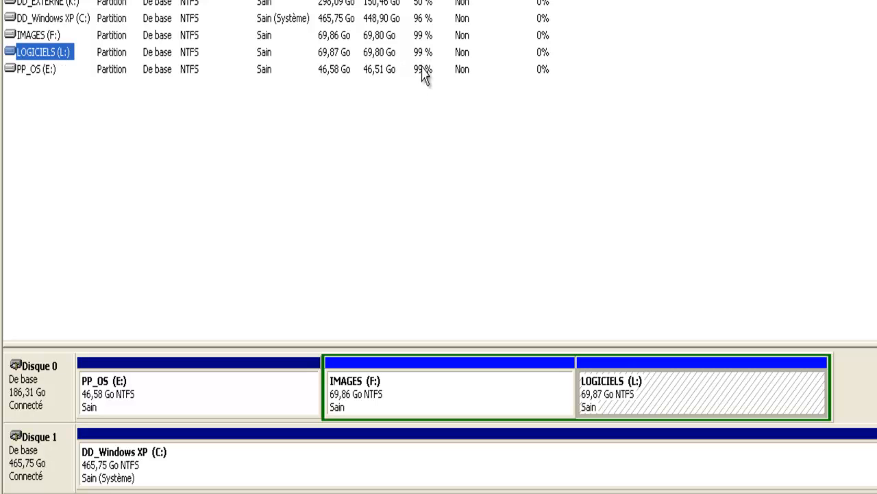
{"action": "left_click", "coordinate": [19, 70]}
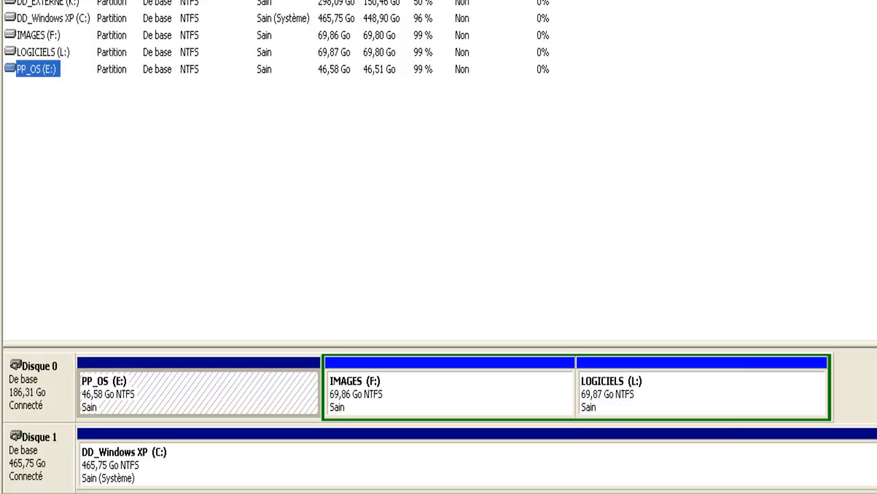
Open the LOGICIELS (L:) drive from Poste de travail to check it, and return to the drive overview
{"action": "left_click", "coordinate": [469, 490]}
{"action": "left_click", "coordinate": [463, 297]}
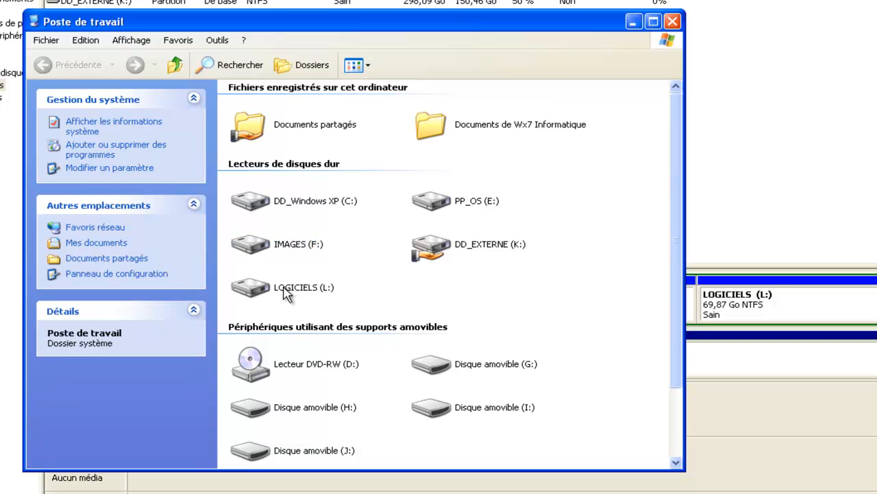
{"action": "double_click", "coordinate": [285, 294]}
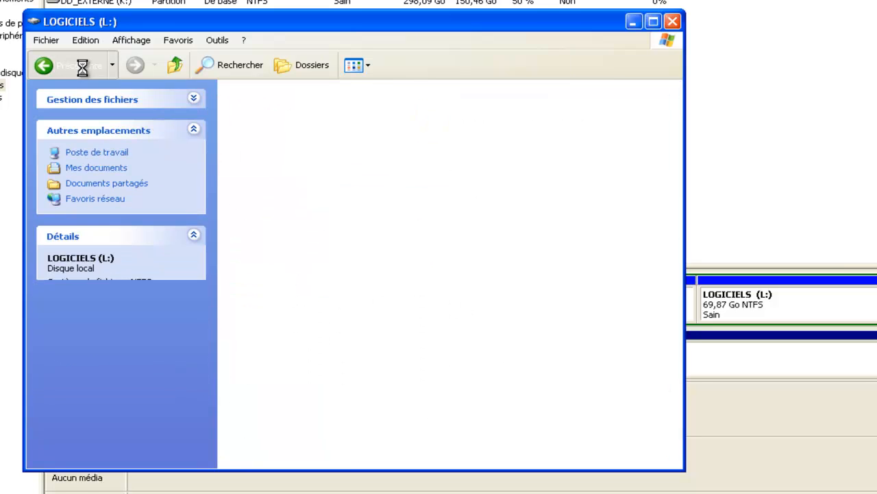
{"action": "left_click", "coordinate": [82, 65]}
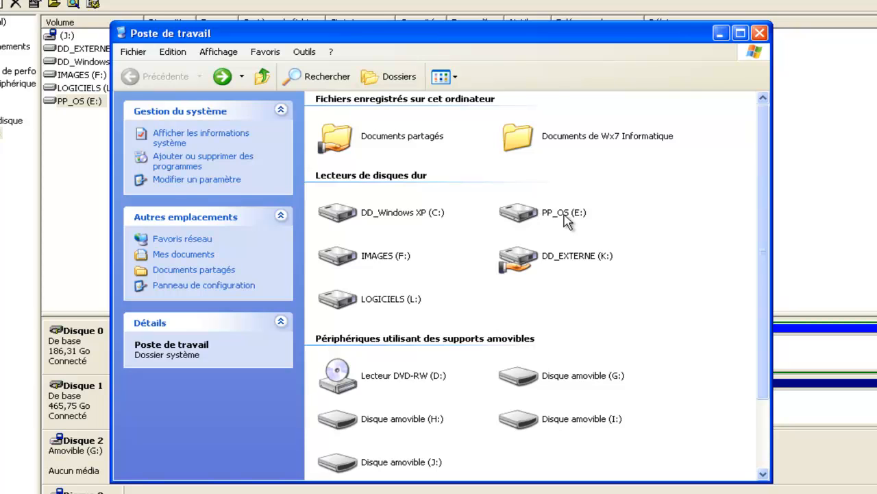
Paste the RecBoot folder into the PP_OS (E:) drive and return to the Poste de travail drive overview
{"action": "left_click_drag", "start_coordinate": [427, 319], "coordinate": [395, 313]}
{"action": "left_click", "coordinate": [440, 321]}
{"action": "left_click", "coordinate": [21, 2]}
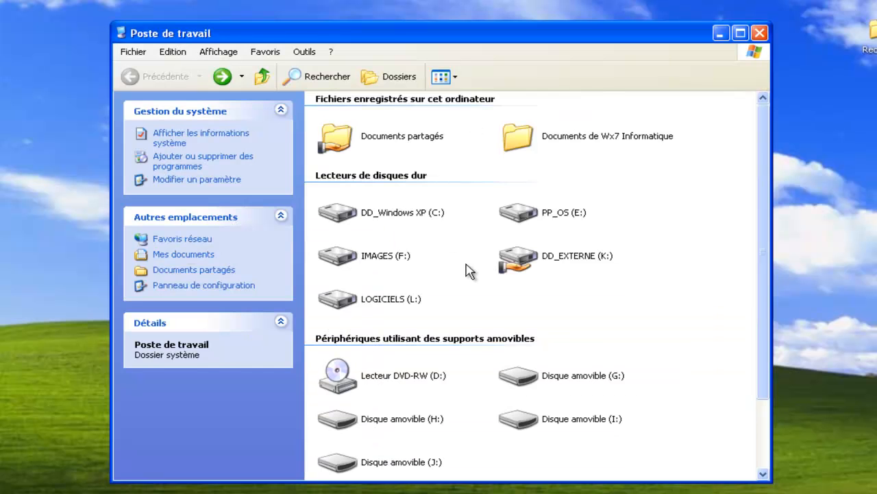
{"action": "left_click", "coordinate": [547, 267]}
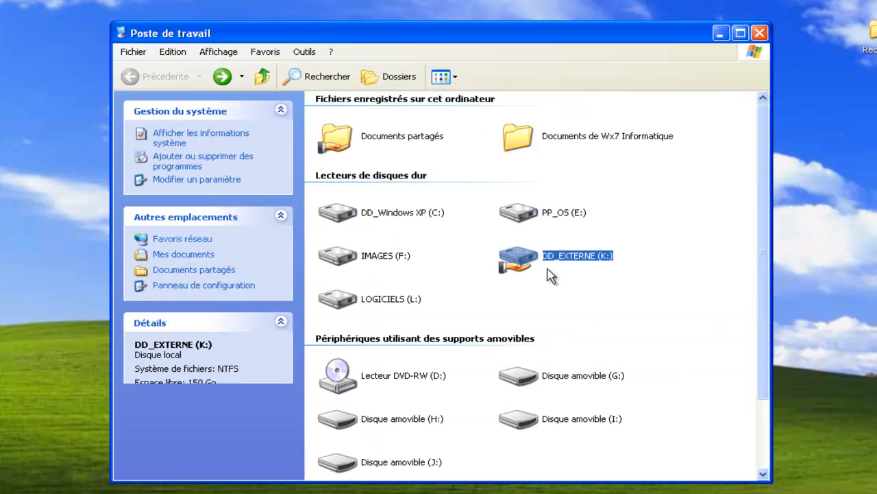
{"action": "double_click", "coordinate": [558, 213]}
{"action": "left_click_drag", "start_coordinate": [255, 27], "coordinate": [187, 25]}
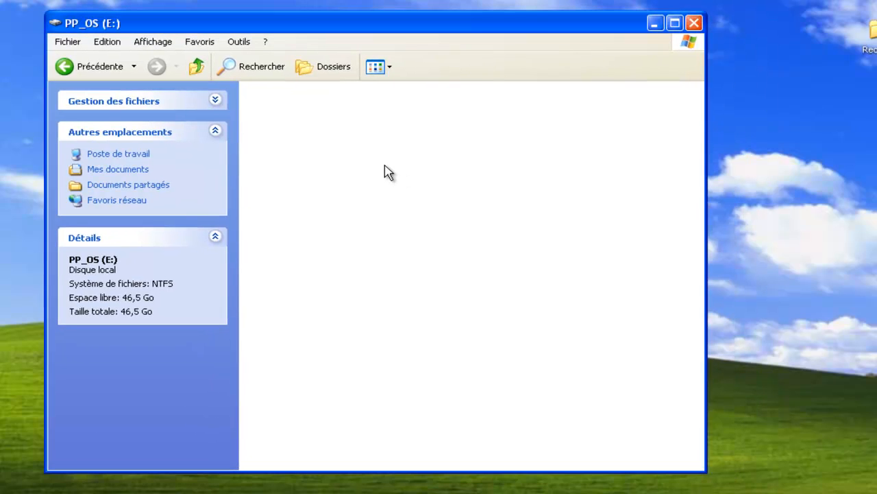
{"action": "key", "text": "ctrl+v"}
{"action": "left_click", "coordinate": [280, 159]}
{"action": "left_click", "coordinate": [67, 67]}
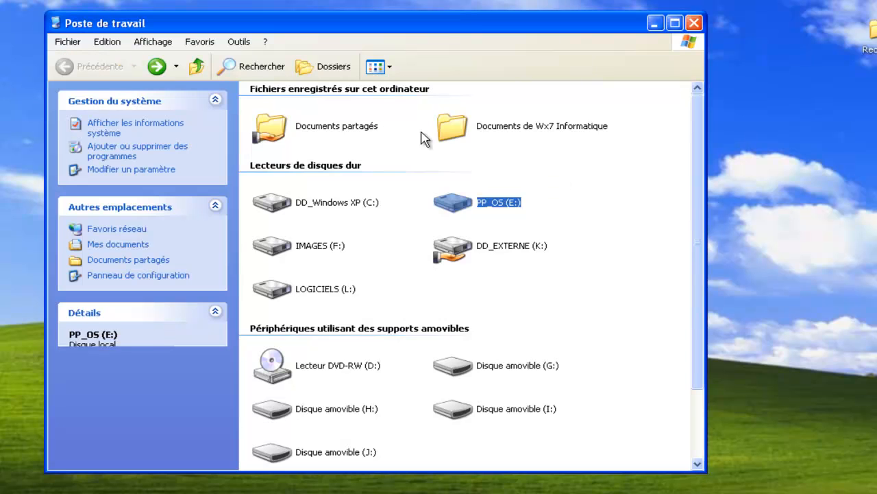
Paste the RecBoot folder into the IMAGES (F:) and LOGICIELS (L:) drives and return to the drive overview
{"action": "double_click", "coordinate": [298, 262]}
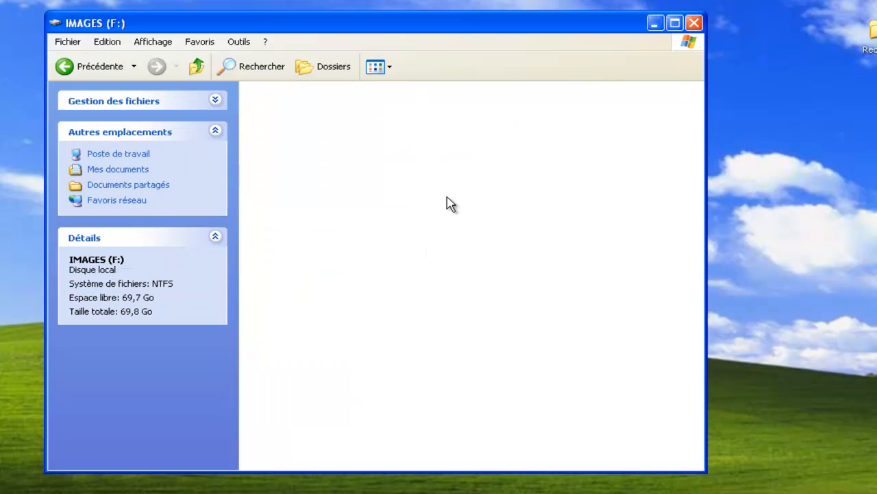
{"action": "left_click", "coordinate": [121, 68]}
{"action": "double_click", "coordinate": [306, 292]}
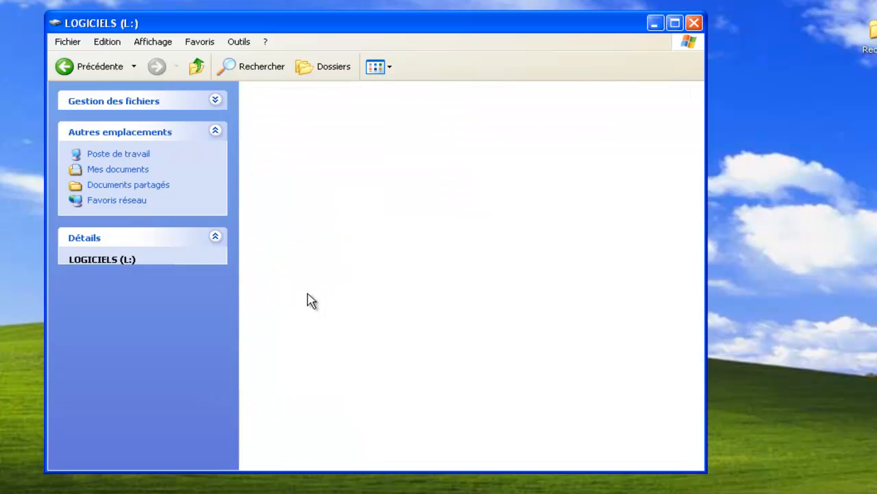
{"action": "left_click", "coordinate": [276, 172]}
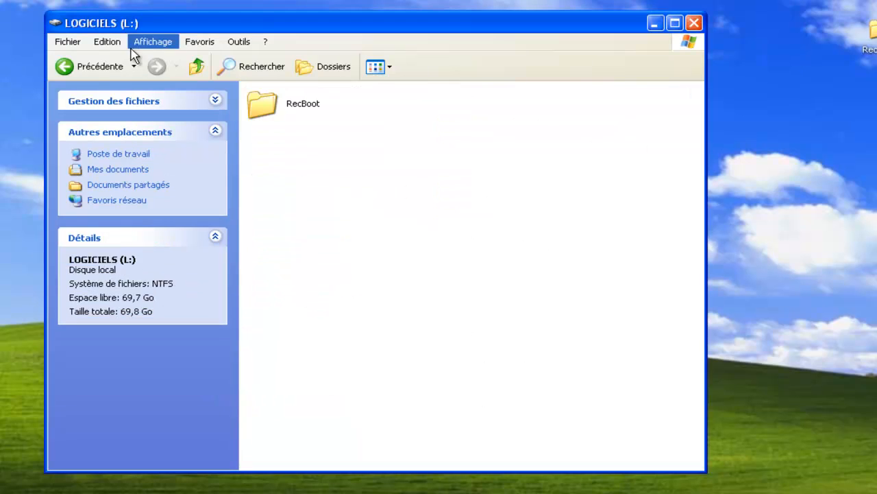
{"action": "left_click", "coordinate": [100, 67]}
Delete the RecBoot folder from the LOGICIELS (L:) drive and return to the drive overview
{"action": "double_click", "coordinate": [306, 295]}
{"action": "left_click", "coordinate": [266, 108]}
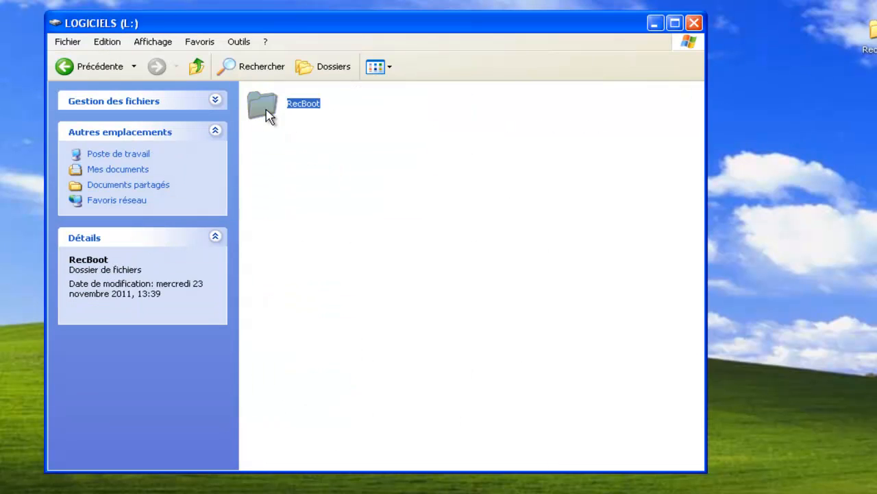
{"action": "key", "text": "Delete"}
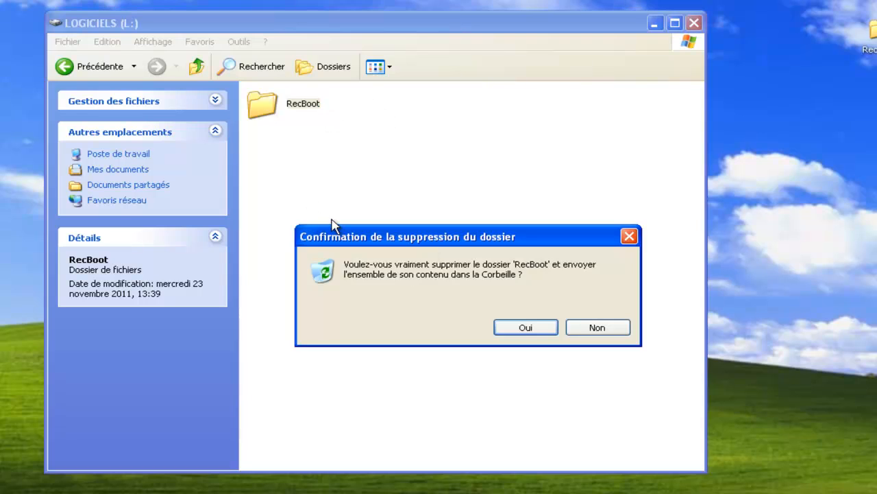
{"action": "left_click", "coordinate": [533, 332]}
{"action": "left_click", "coordinate": [99, 69]}
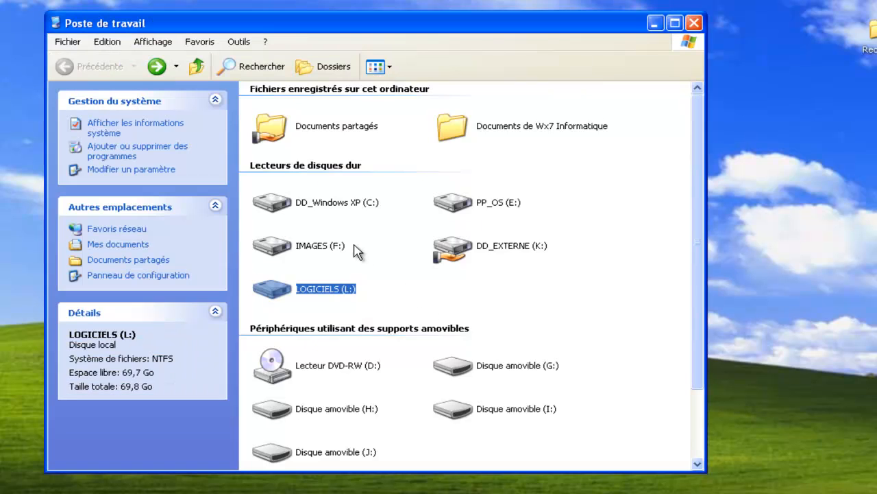
Delete the RecBoot folder from the IMAGES (F:) drive and return to the drive overview
{"action": "double_click", "coordinate": [296, 244]}
{"action": "left_click", "coordinate": [294, 104]}
{"action": "key", "text": "Delete"}
{"action": "key", "text": "Return"}
{"action": "left_click", "coordinate": [75, 66]}
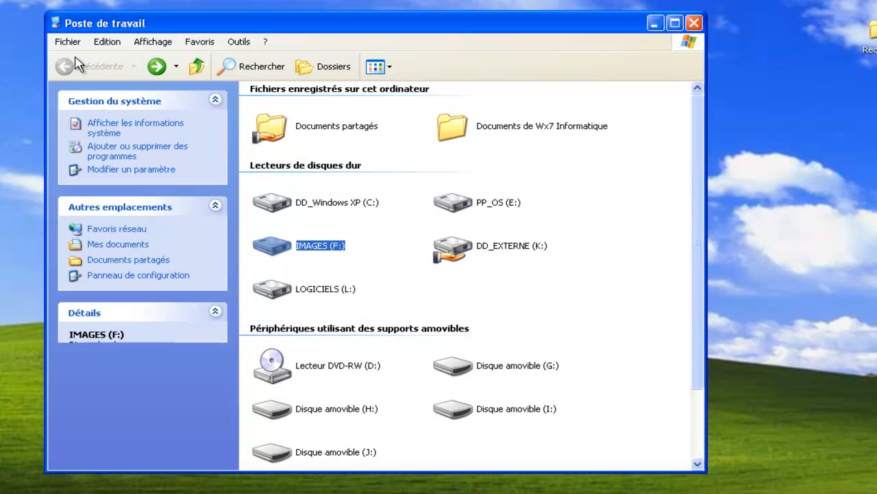
Delete the RecBoot folder from the PP_OS (E:) drive and close the Poste de travail window
{"action": "double_click", "coordinate": [487, 205]}
{"action": "left_click", "coordinate": [296, 122]}
{"action": "key", "text": "Delete"}
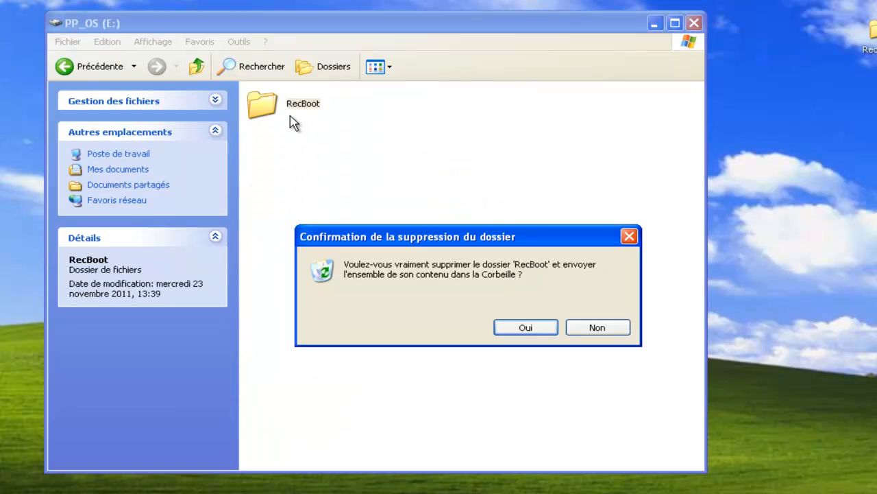
{"action": "key", "text": "Return"}
{"action": "left_click", "coordinate": [89, 68]}
{"action": "left_click_drag", "start_coordinate": [133, 23], "coordinate": [177, 72]}
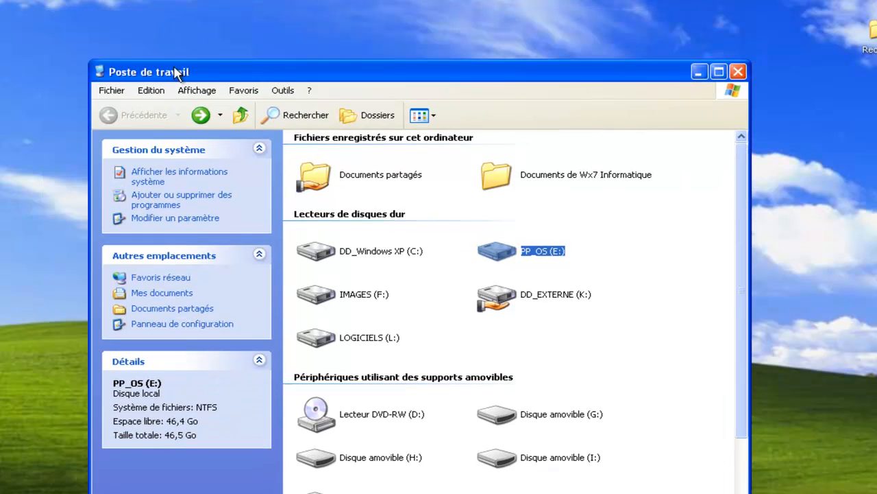
{"action": "left_click", "coordinate": [688, 228]}
{"action": "left_click", "coordinate": [739, 71]}
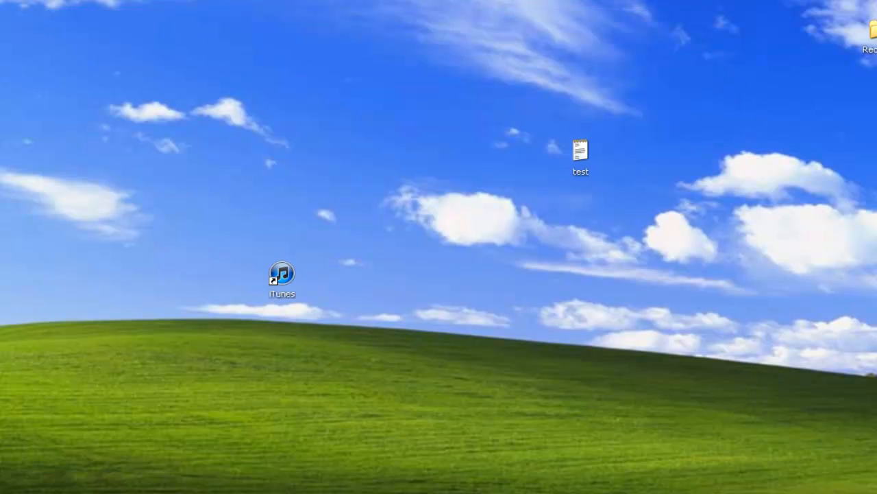
Open Gestion de l'ordinateur for this computer, show Gestion des disques and maximize the window
{"action": "key", "text": "super"}
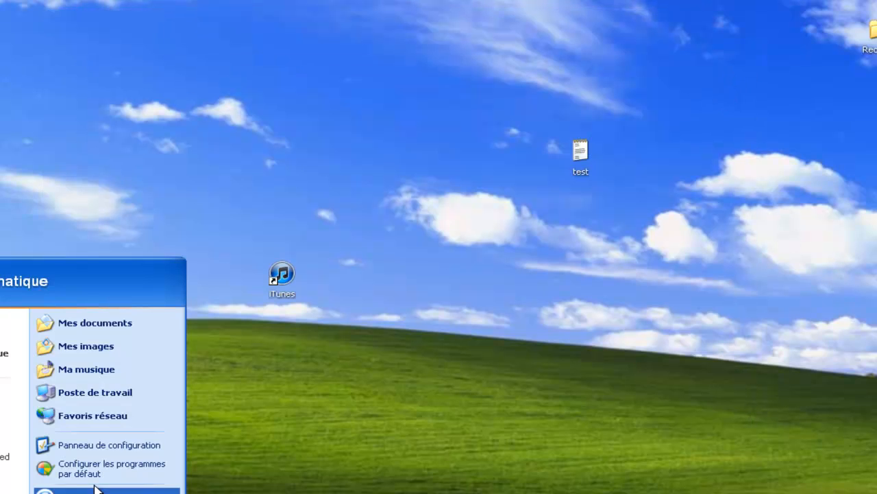
{"action": "right_click", "coordinate": [100, 395]}
{"action": "left_click", "coordinate": [142, 444]}
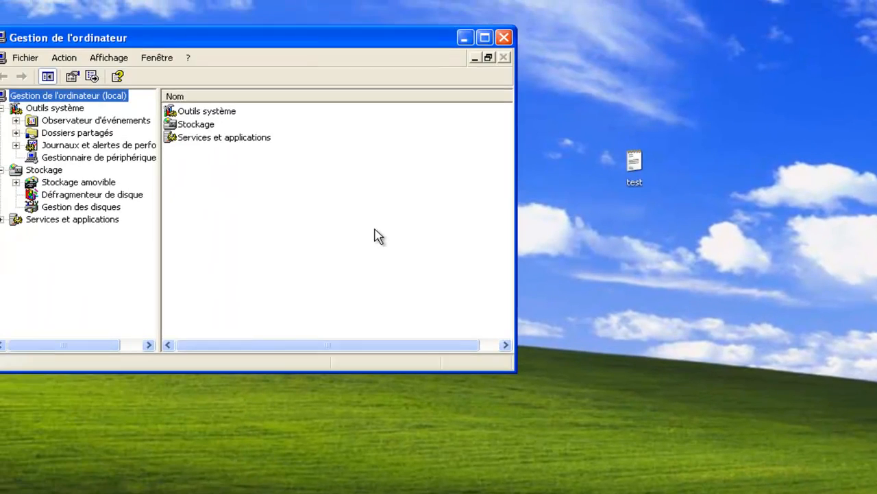
{"action": "left_click", "coordinate": [41, 198]}
{"action": "left_click", "coordinate": [517, 44]}
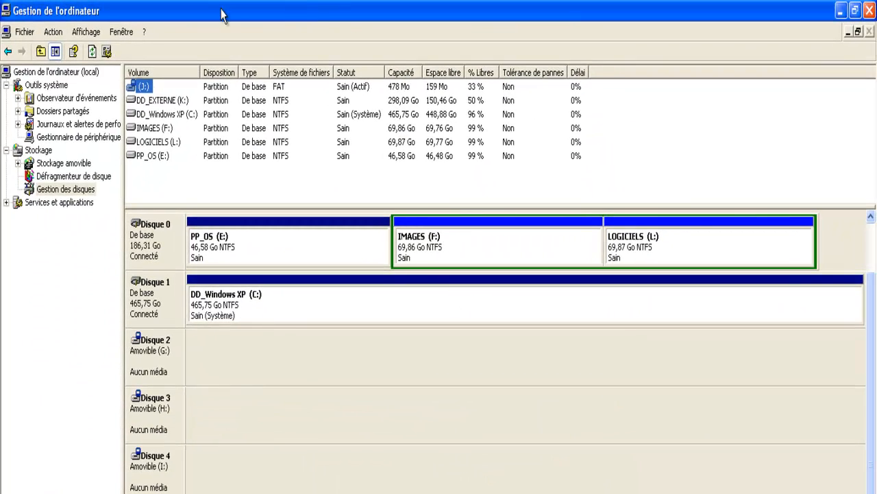
Delete the primary partition PP_OS (E:) on Disque 0
{"action": "left_click", "coordinate": [312, 296]}
{"action": "left_click", "coordinate": [300, 249]}
{"action": "left_click", "coordinate": [445, 257]}
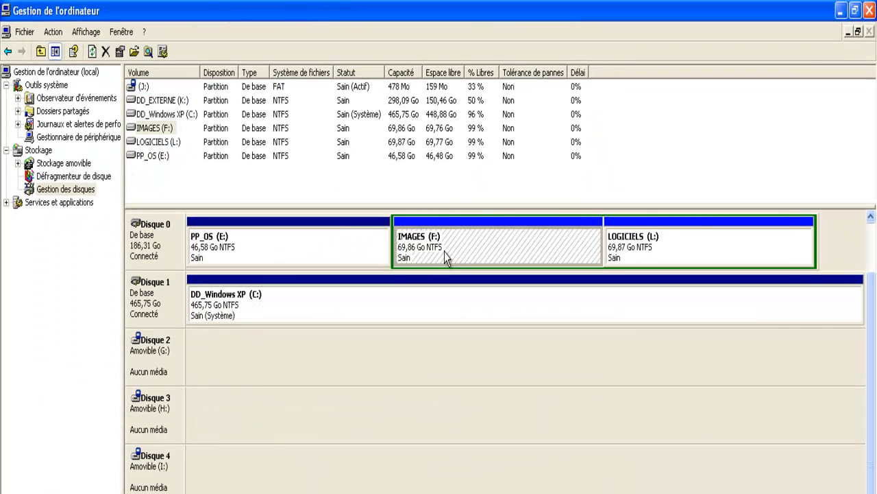
{"action": "left_click", "coordinate": [640, 244]}
{"action": "left_click", "coordinate": [251, 239]}
{"action": "right_click", "coordinate": [235, 245]}
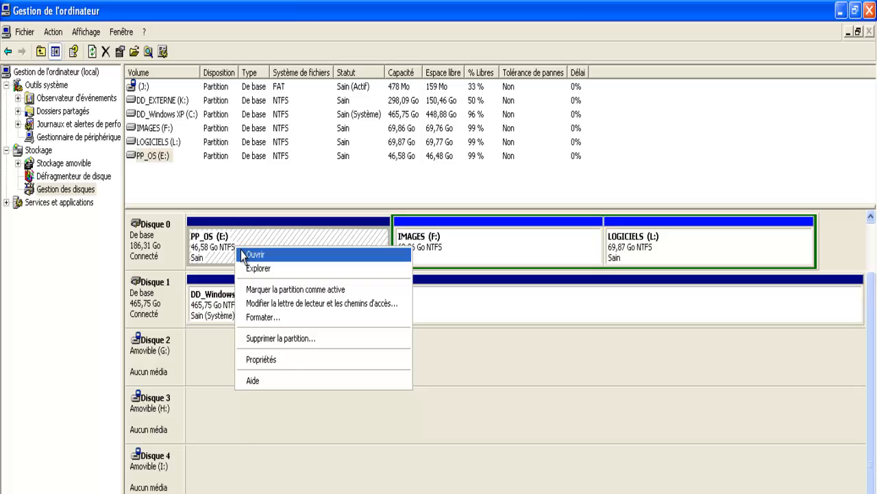
{"action": "left_click", "coordinate": [302, 339]}
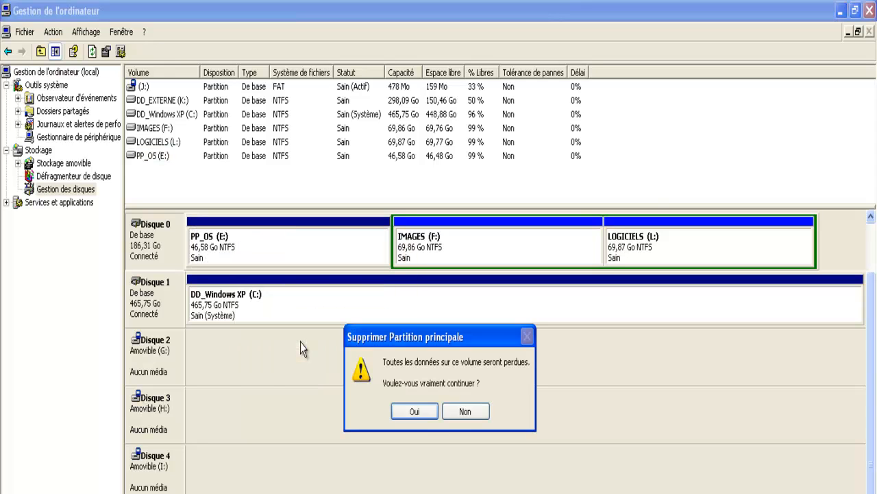
{"action": "left_click", "coordinate": [414, 410]}
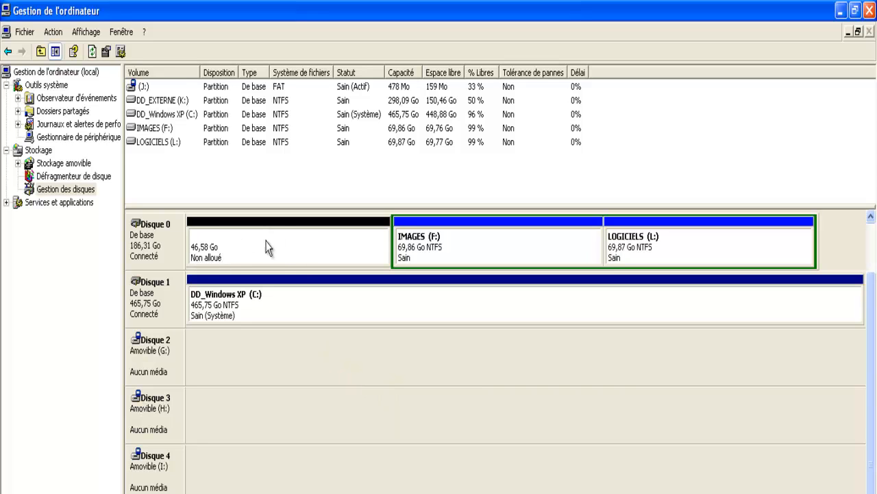
Delete the logical drive IMAGES (F:) from the extended partition on Disque 0
{"action": "left_click", "coordinate": [265, 229]}
{"action": "left_click", "coordinate": [454, 240]}
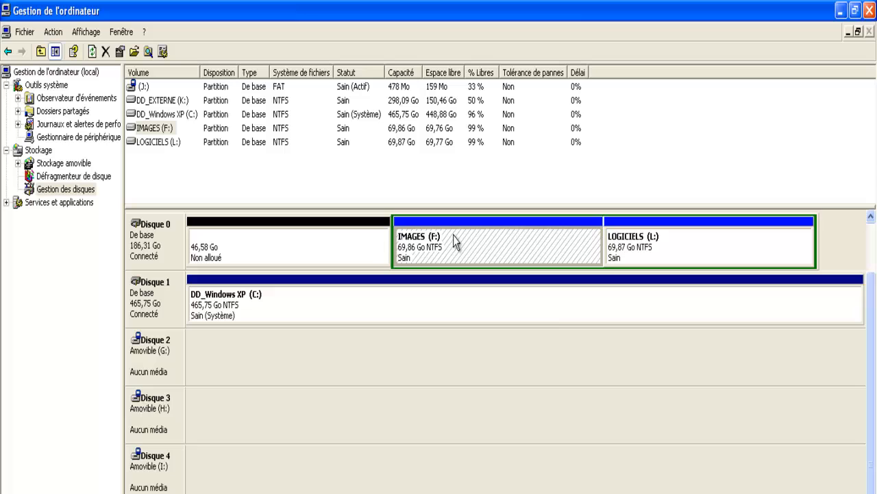
{"action": "right_click", "coordinate": [487, 252]}
{"action": "left_click", "coordinate": [554, 325]}
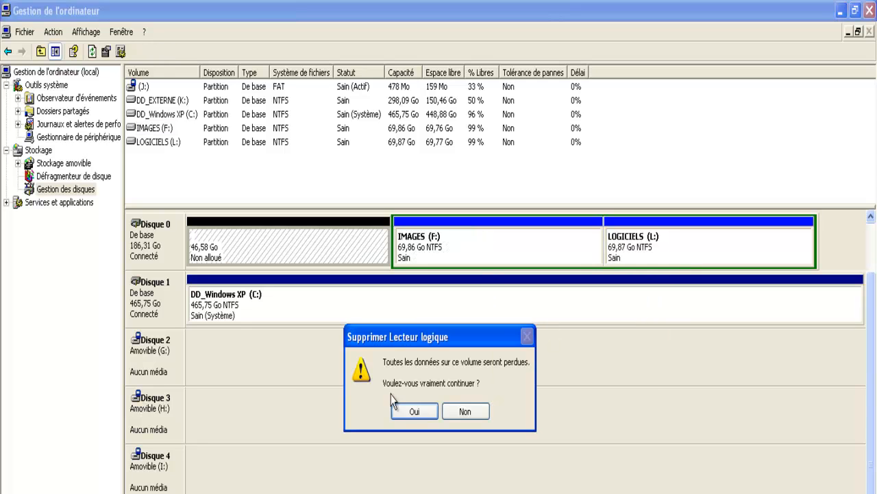
{"action": "left_click", "coordinate": [409, 358]}
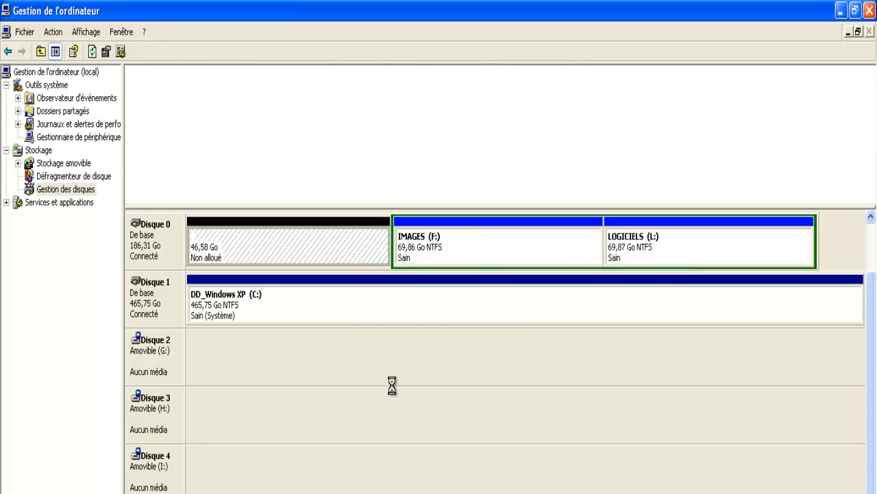
Delete the logical drive LOGICIELS (L:) from the extended partition on Disque 0
{"action": "left_click", "coordinate": [677, 251]}
{"action": "right_click", "coordinate": [677, 251]}
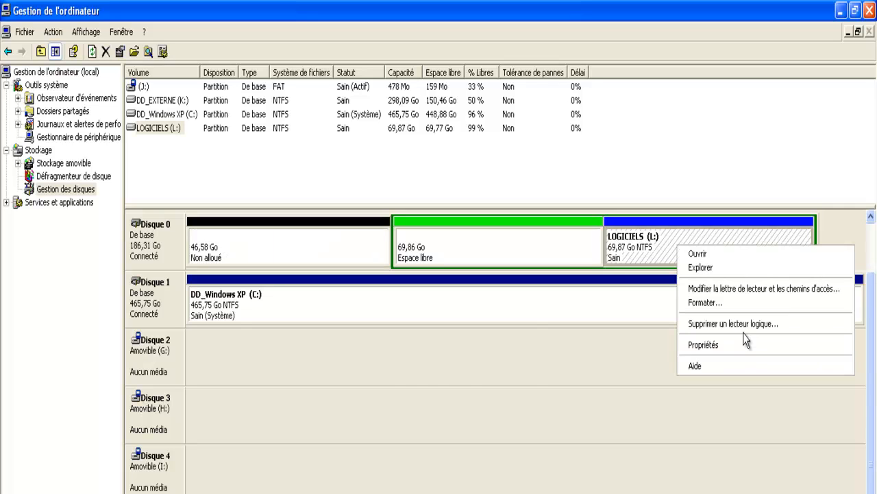
{"action": "left_click", "coordinate": [697, 323]}
{"action": "left_click", "coordinate": [414, 414]}
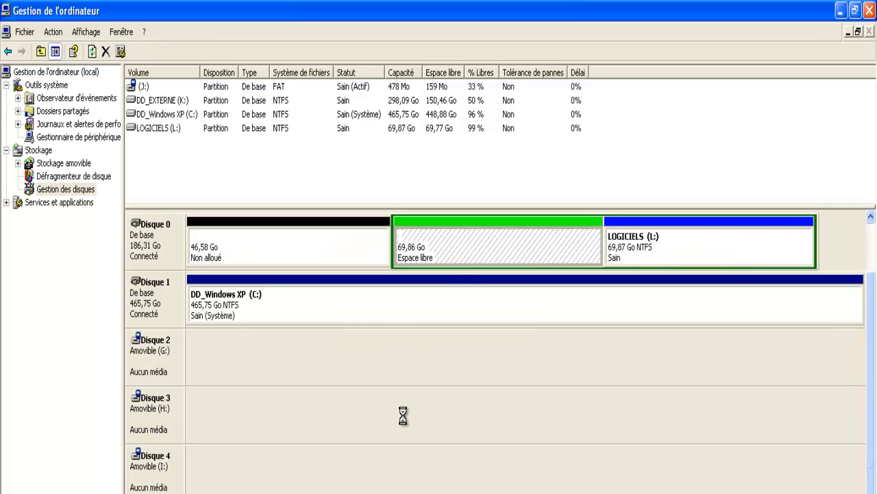
Delete the emptied extended partition on Disque 0 so the whole disk is unallocated
{"action": "right_click", "coordinate": [530, 256]}
{"action": "left_click", "coordinate": [578, 279]}
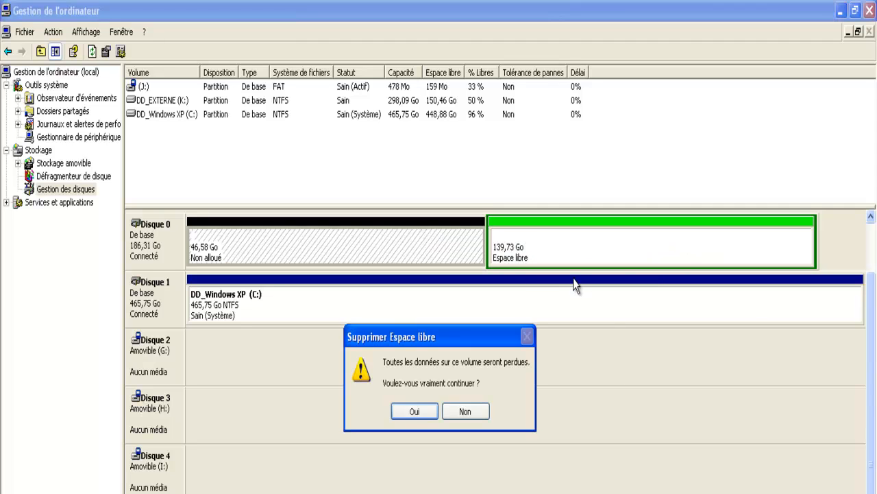
{"action": "left_click", "coordinate": [412, 414]}
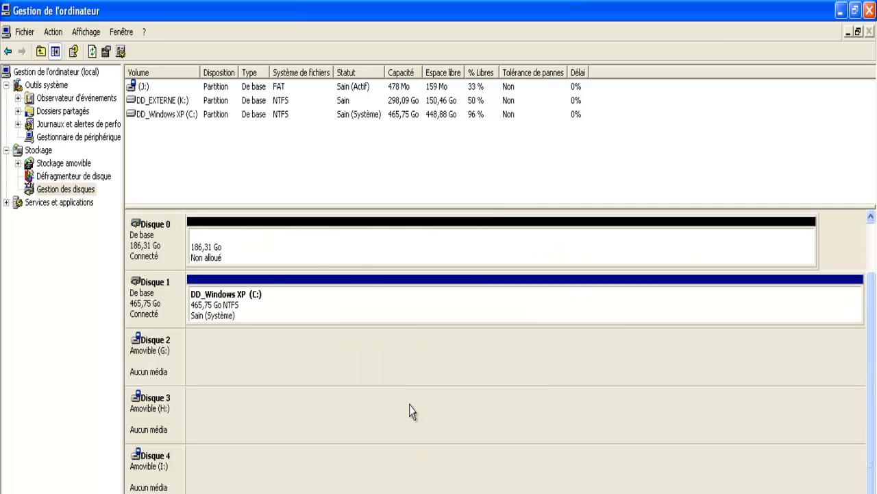
Start a new primary partition on Disque 0 with the maximum size of 190779 Mo and the proposed drive letter E
{"action": "left_click", "coordinate": [347, 235]}
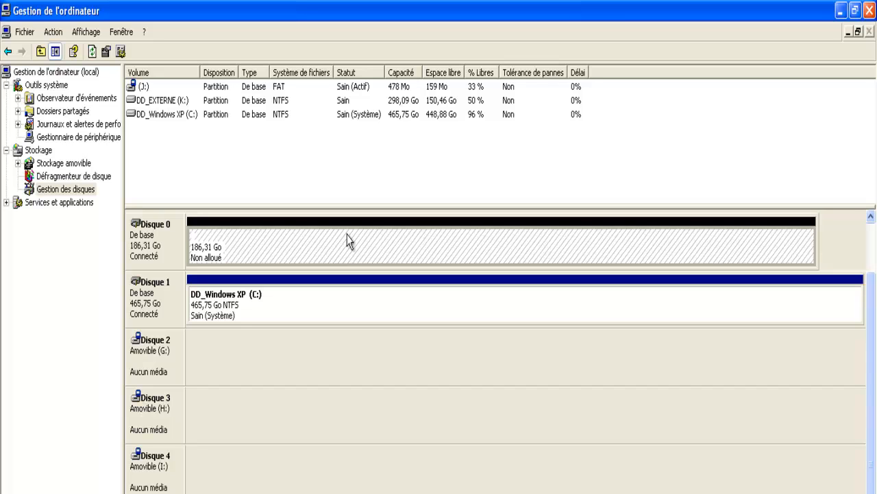
{"action": "right_click", "coordinate": [537, 255]}
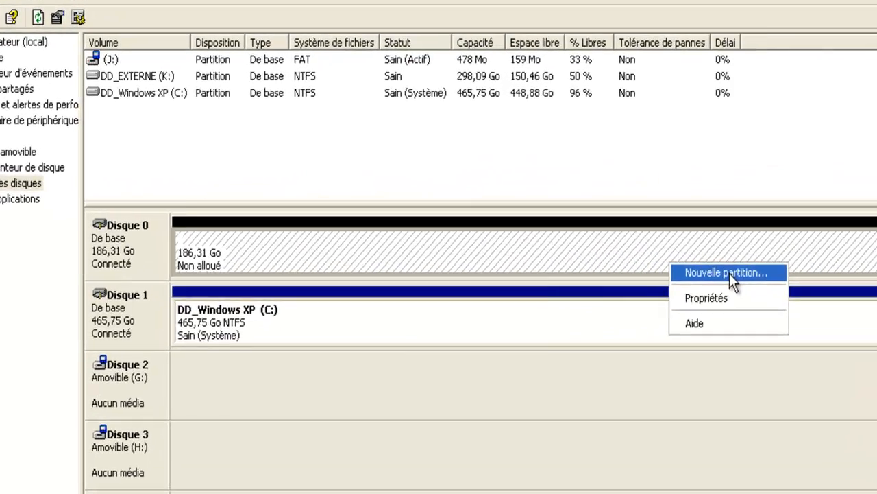
{"action": "left_click", "coordinate": [578, 266]}
{"action": "left_click", "coordinate": [452, 431]}
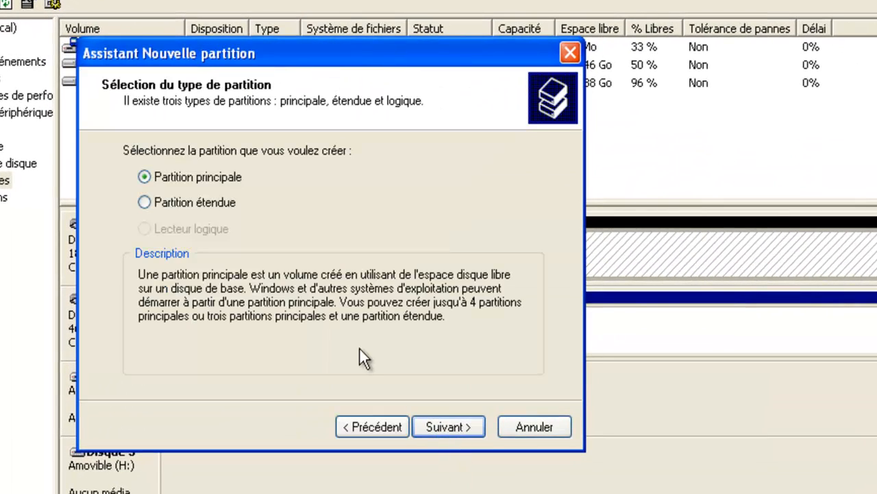
{"action": "left_click", "coordinate": [453, 426]}
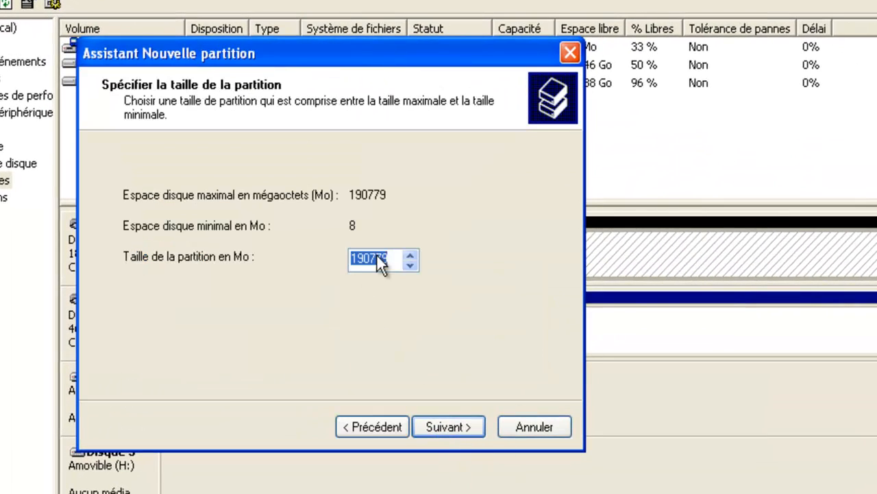
{"action": "left_click", "coordinate": [449, 426]}
{"action": "left_click", "coordinate": [449, 423]}
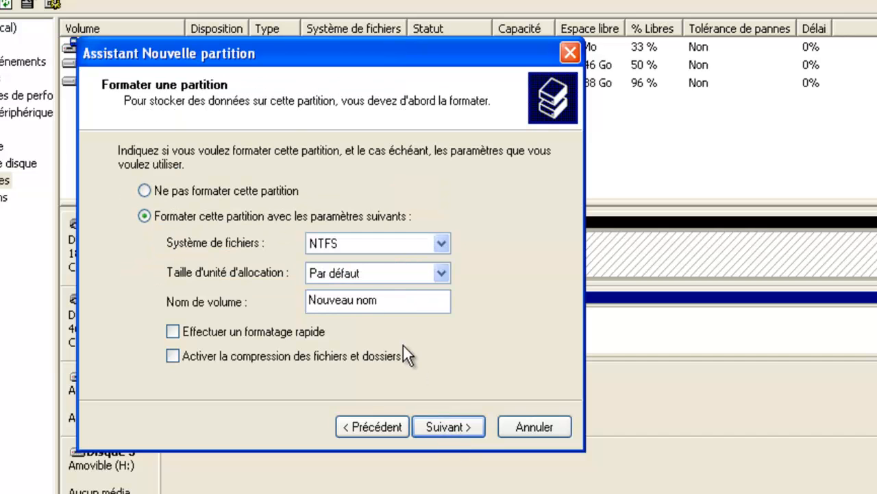
Name the new volume TUTO, enable quick formatting in NTFS and finish creating the partition
{"action": "type", "text": "TUTO"}
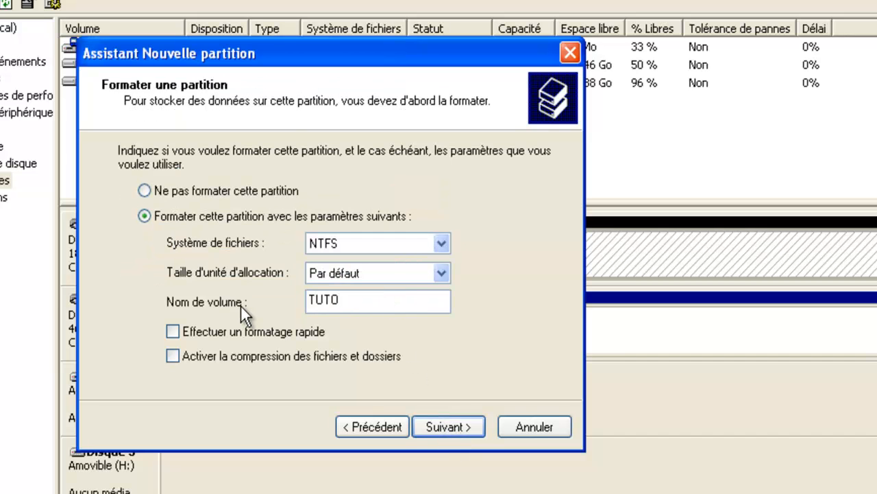
{"action": "left_click", "coordinate": [318, 331]}
{"action": "left_click", "coordinate": [463, 425]}
{"action": "left_click", "coordinate": [463, 425]}
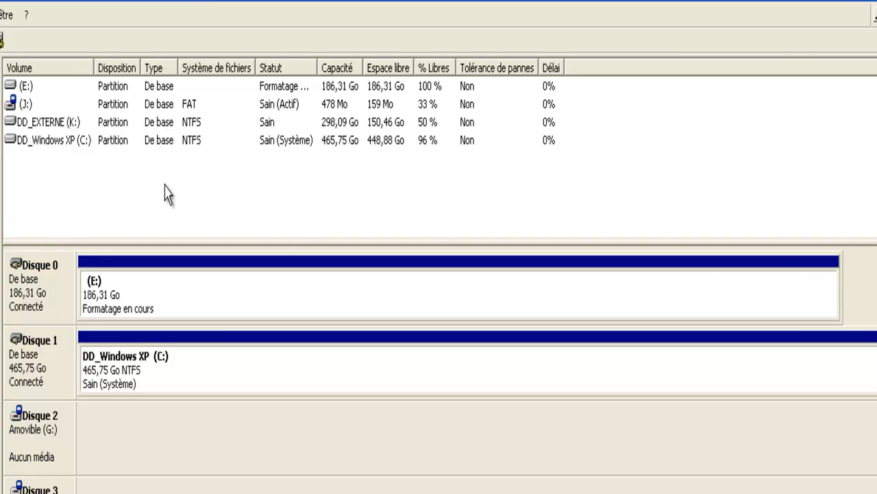
Select the new TUTO (E:) volume, switch to Poste de travail and open the TUTO (E:) drive to check its contents
{"action": "left_click", "coordinate": [106, 299]}
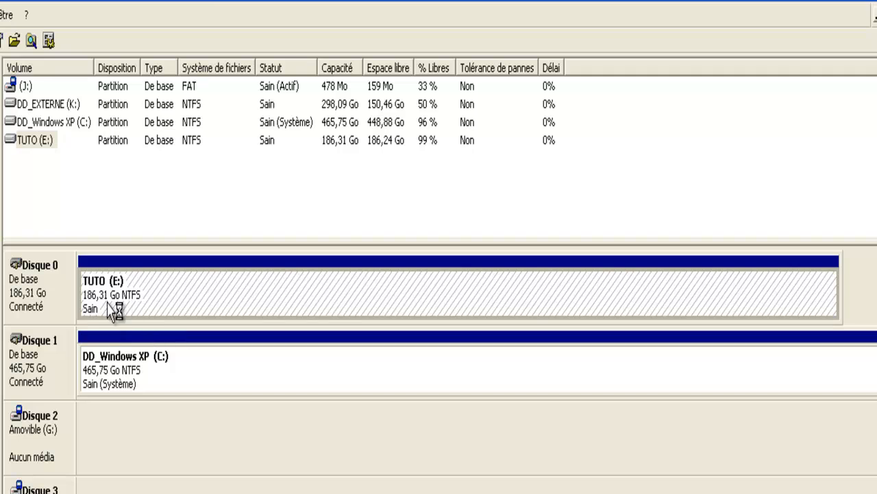
{"action": "left_click", "coordinate": [36, 141]}
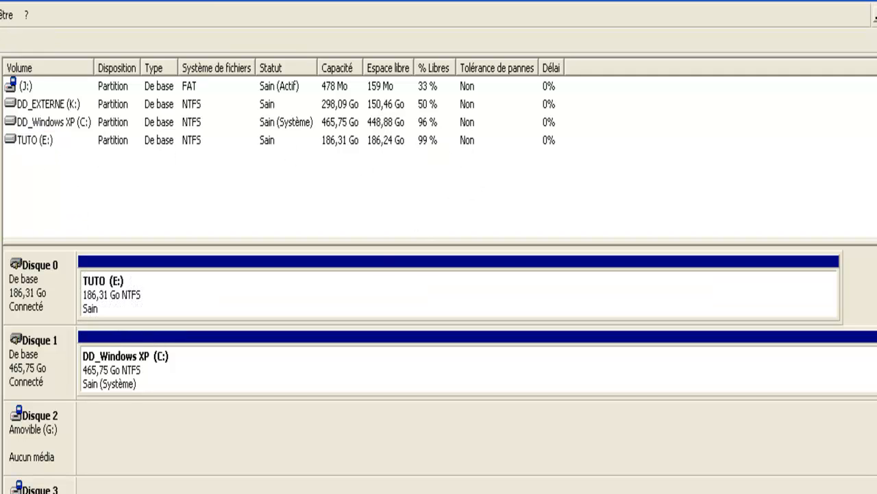
{"action": "left_click", "coordinate": [0, 493]}
{"action": "left_click", "coordinate": [51, 493]}
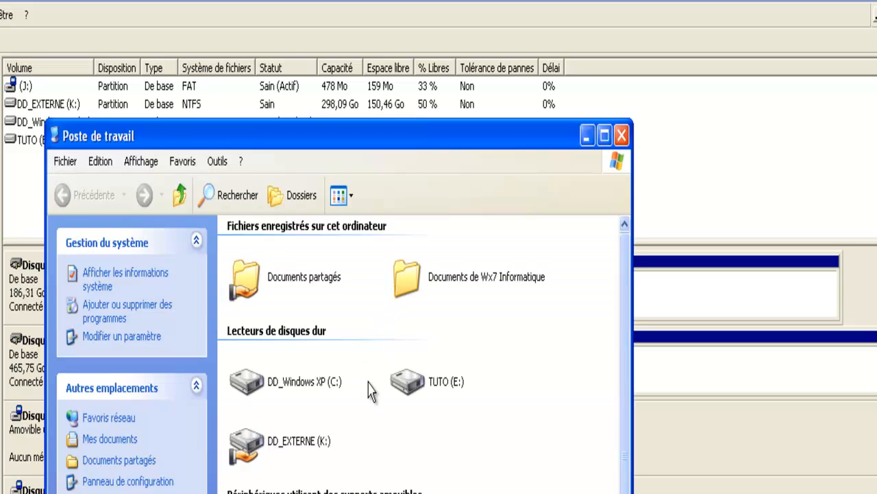
{"action": "left_click", "coordinate": [268, 442]}
{"action": "double_click", "coordinate": [411, 384]}
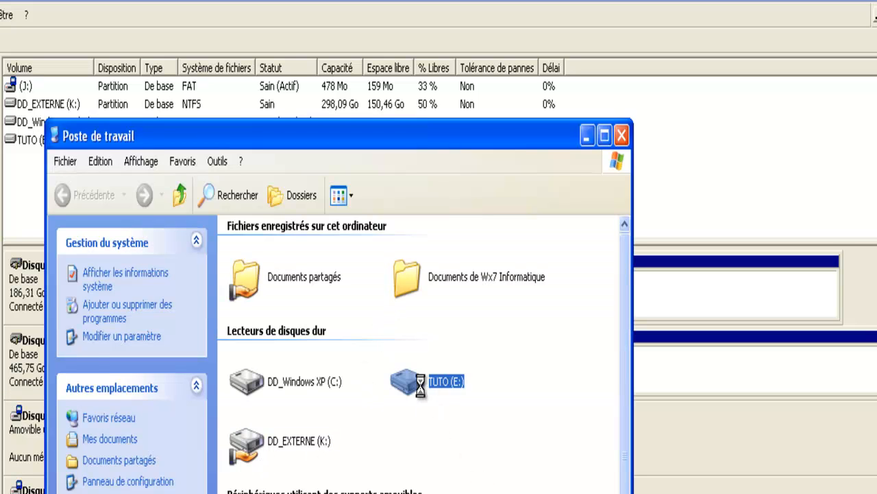
Go back from the TUTO (E:) drive to Poste de travail and close the window
{"action": "left_click", "coordinate": [62, 195]}
{"action": "left_click_drag", "start_coordinate": [139, 143], "coordinate": [96, 125]}
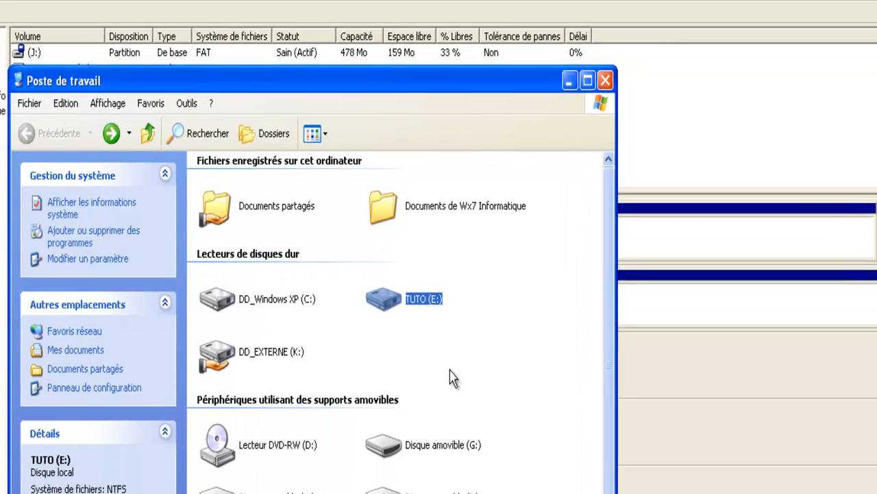
{"action": "left_click", "coordinate": [430, 449]}
{"action": "left_click", "coordinate": [576, 120]}
Select the TUTO (E:) partition on Disque 0 and look at the commands available for it
{"action": "left_click", "coordinate": [151, 152]}
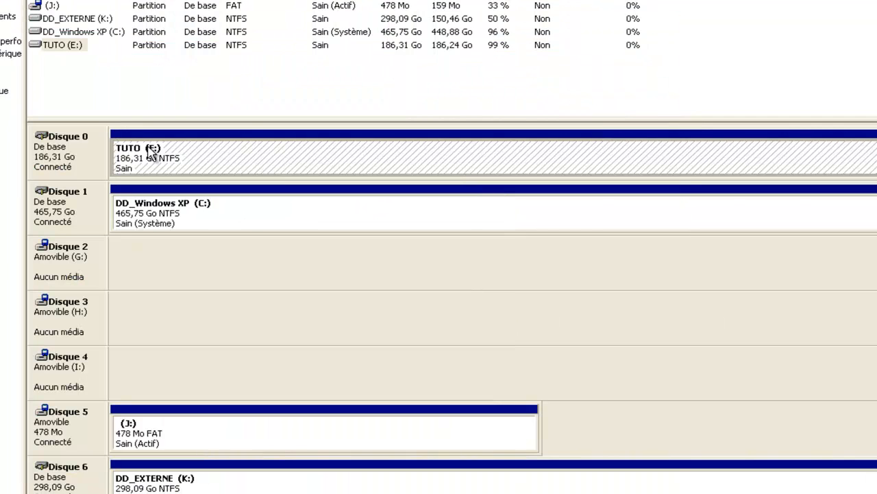
{"action": "right_click", "coordinate": [227, 153]}
{"action": "left_click", "coordinate": [296, 240]}
{"action": "left_click", "coordinate": [414, 314]}
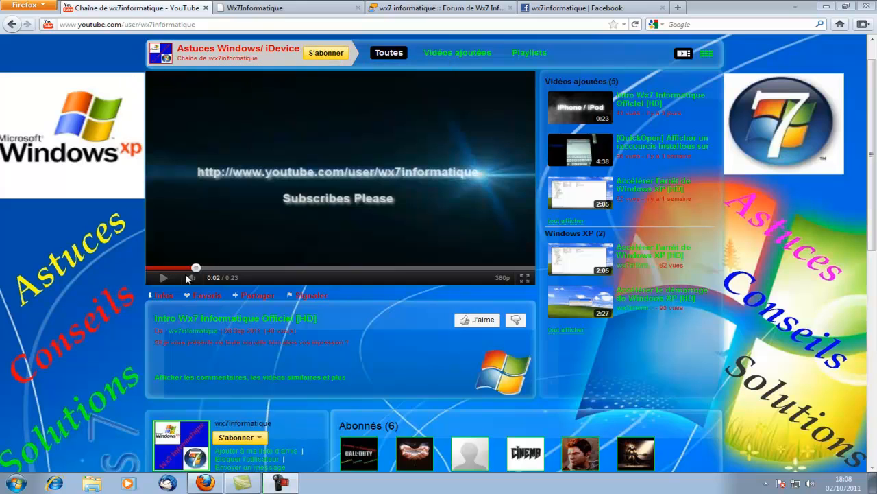
View the Wx7Informatique website, the wx7 informatique forum and the wx7informatique Facebook page in Firefox
{"action": "left_click", "coordinate": [261, 8]}
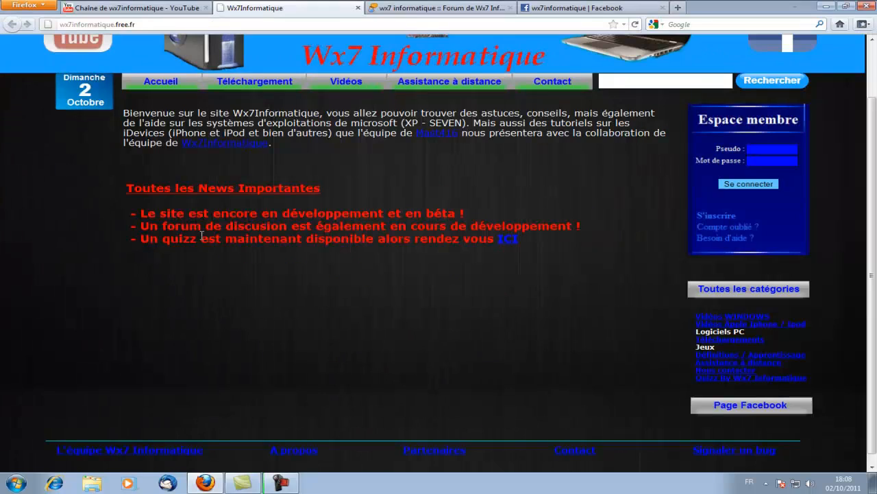
{"action": "left_click", "coordinate": [515, 244]}
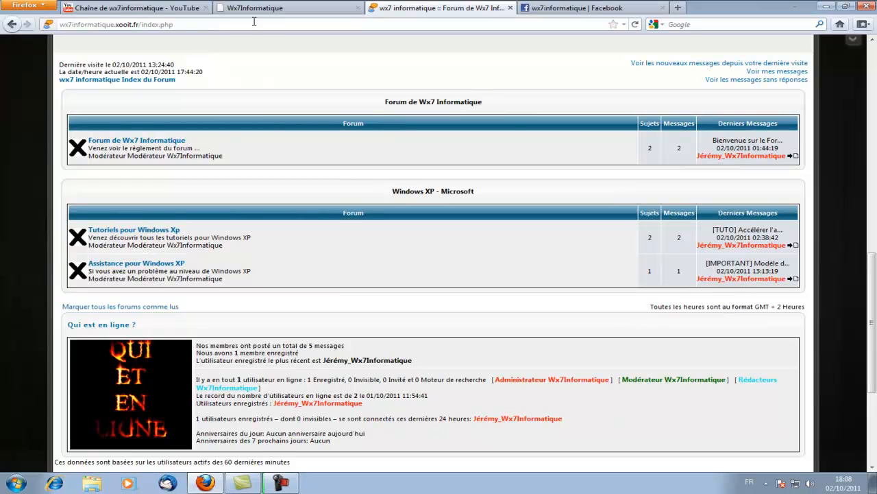
{"action": "left_click", "coordinate": [546, 8]}
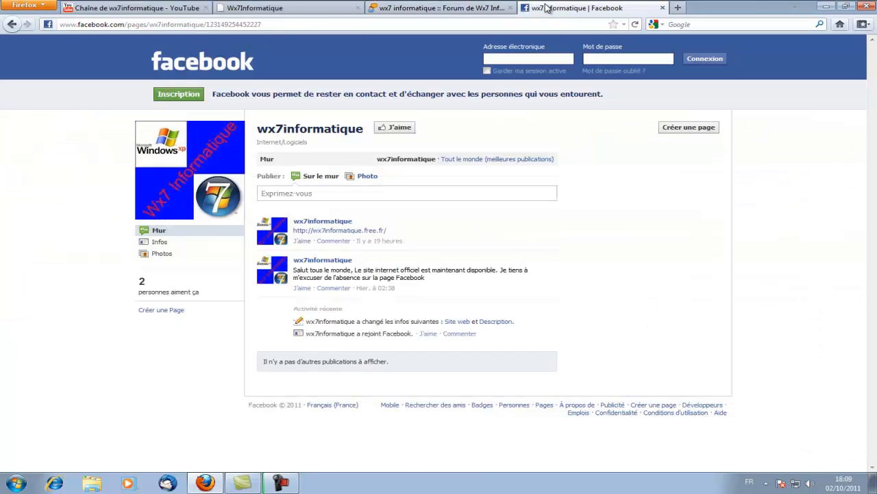